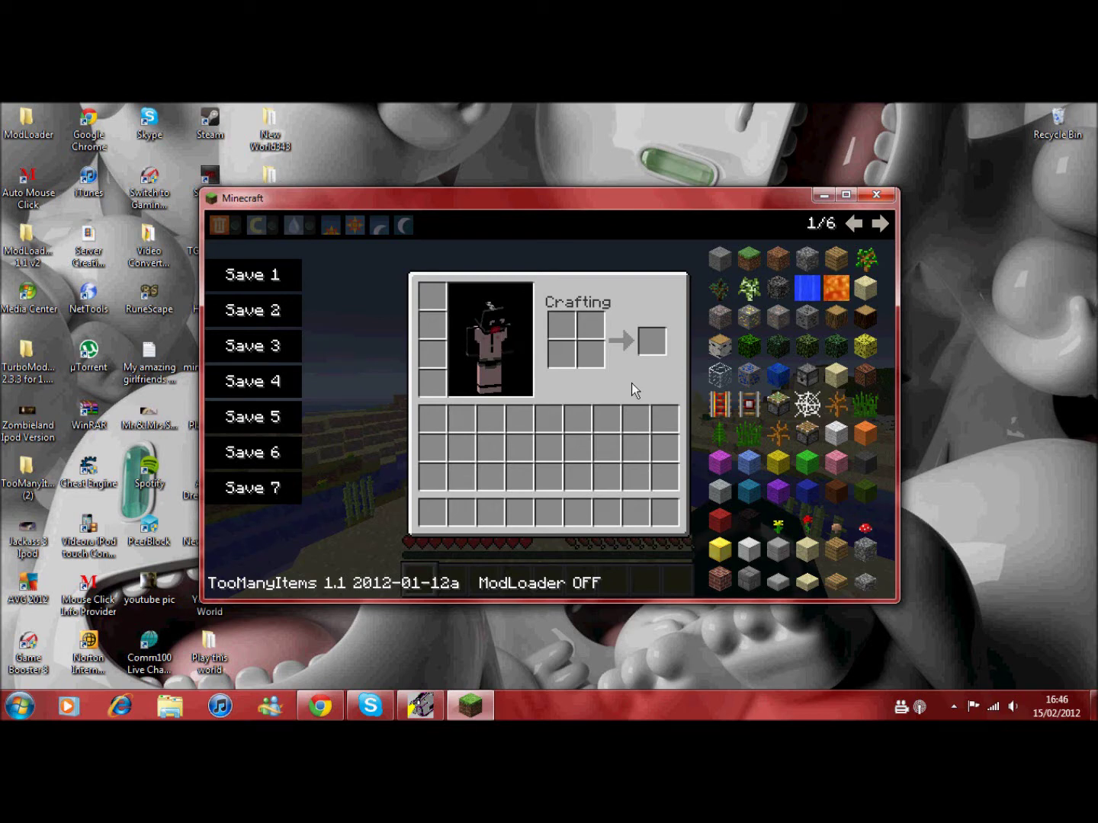
Step: Page forward and back through the TooManyItems item panel, ending on its second page
click(878, 222)
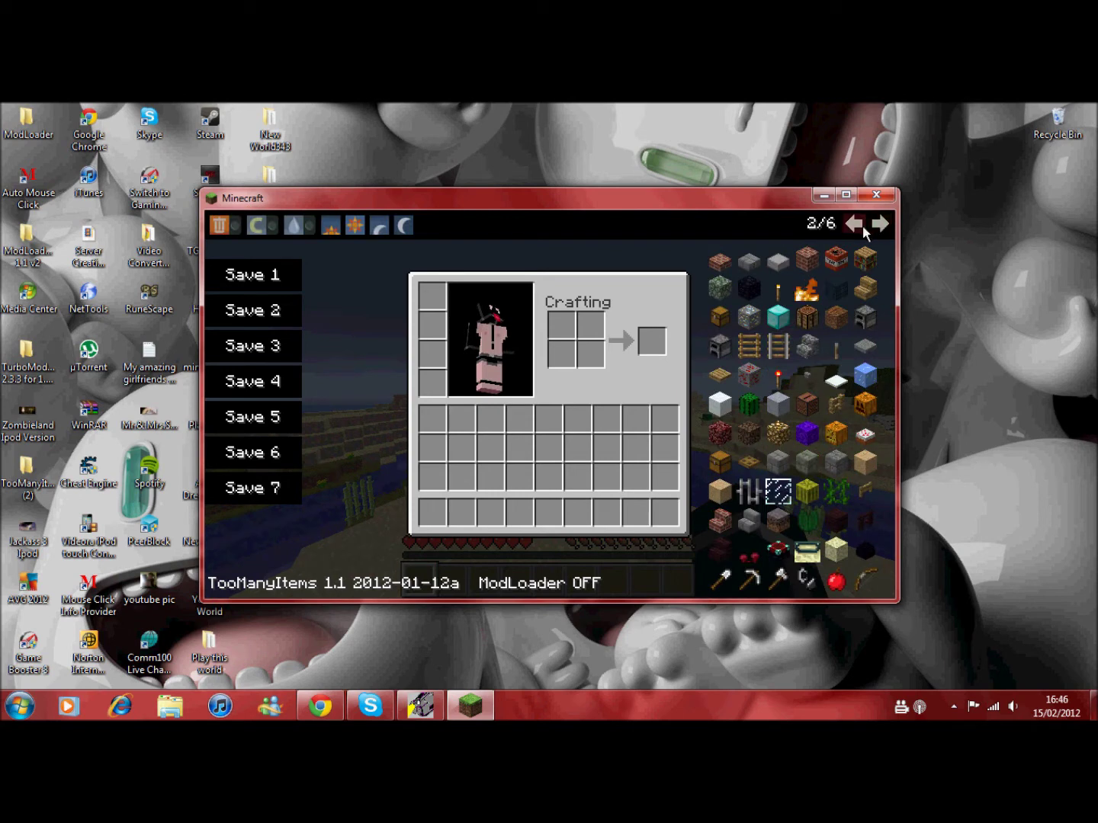
click(882, 224)
click(882, 225)
click(882, 224)
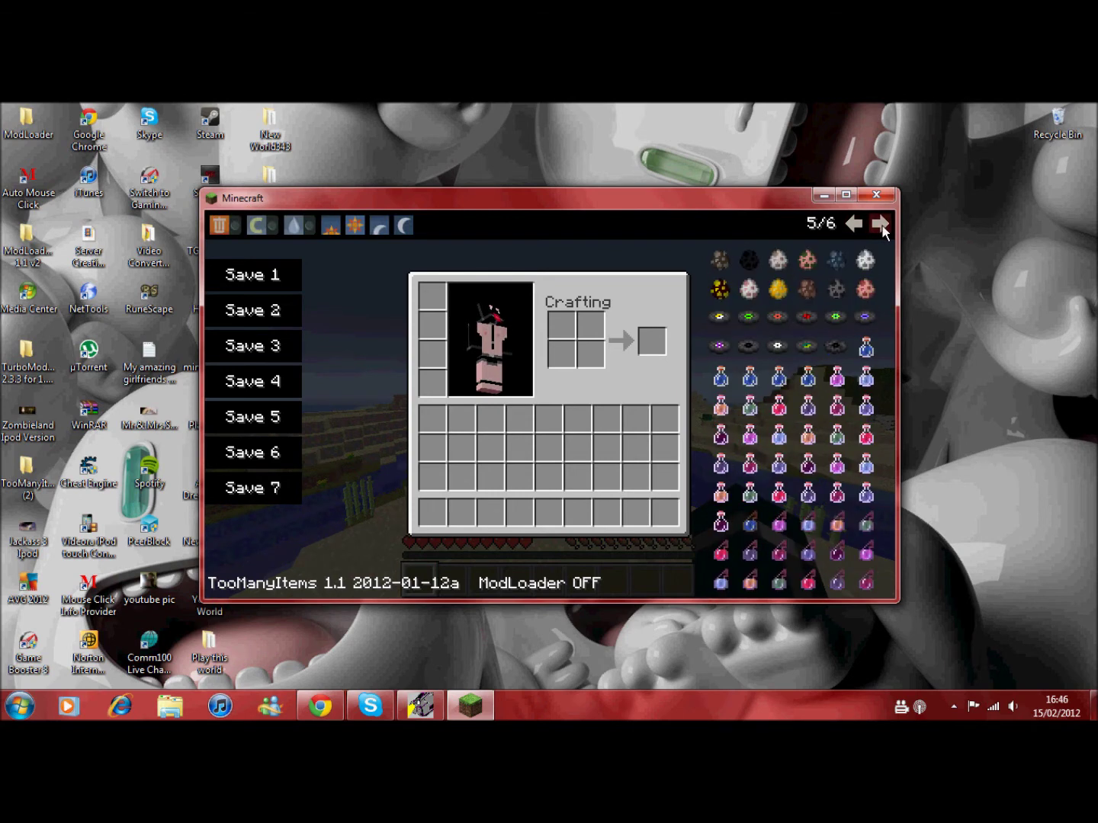
click(881, 224)
click(881, 224)
click(882, 224)
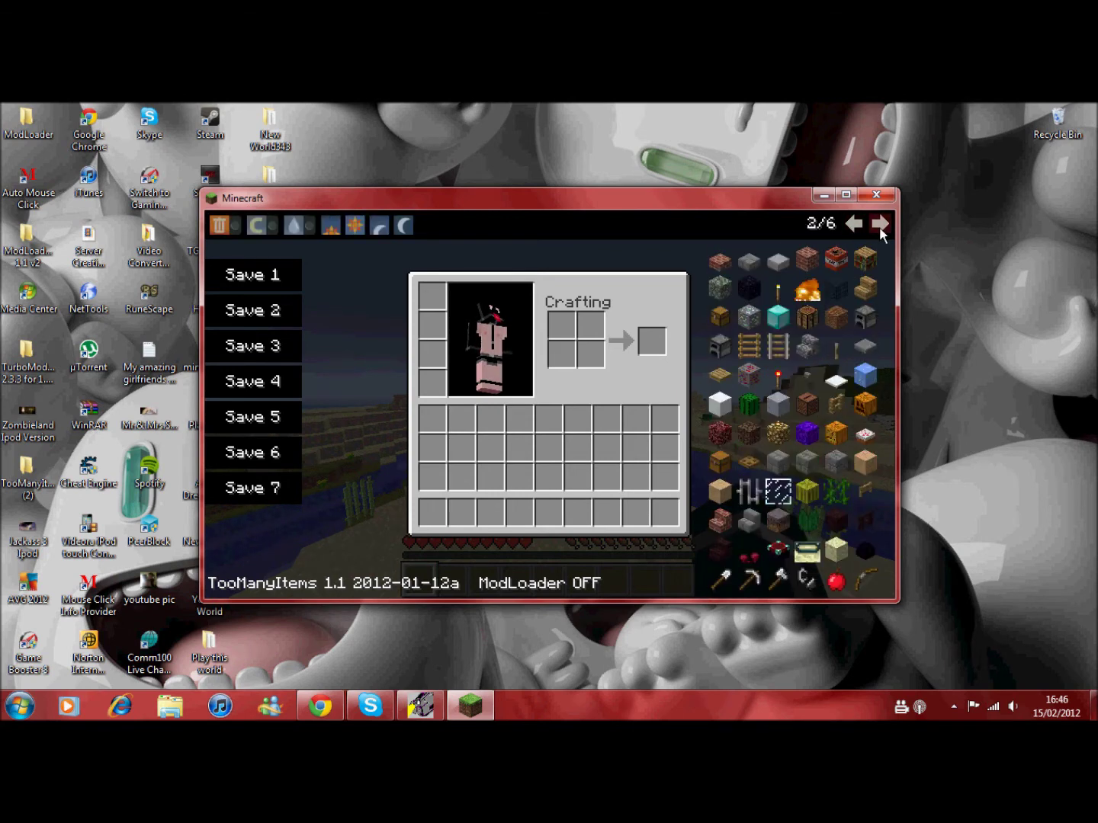
click(854, 224)
click(878, 223)
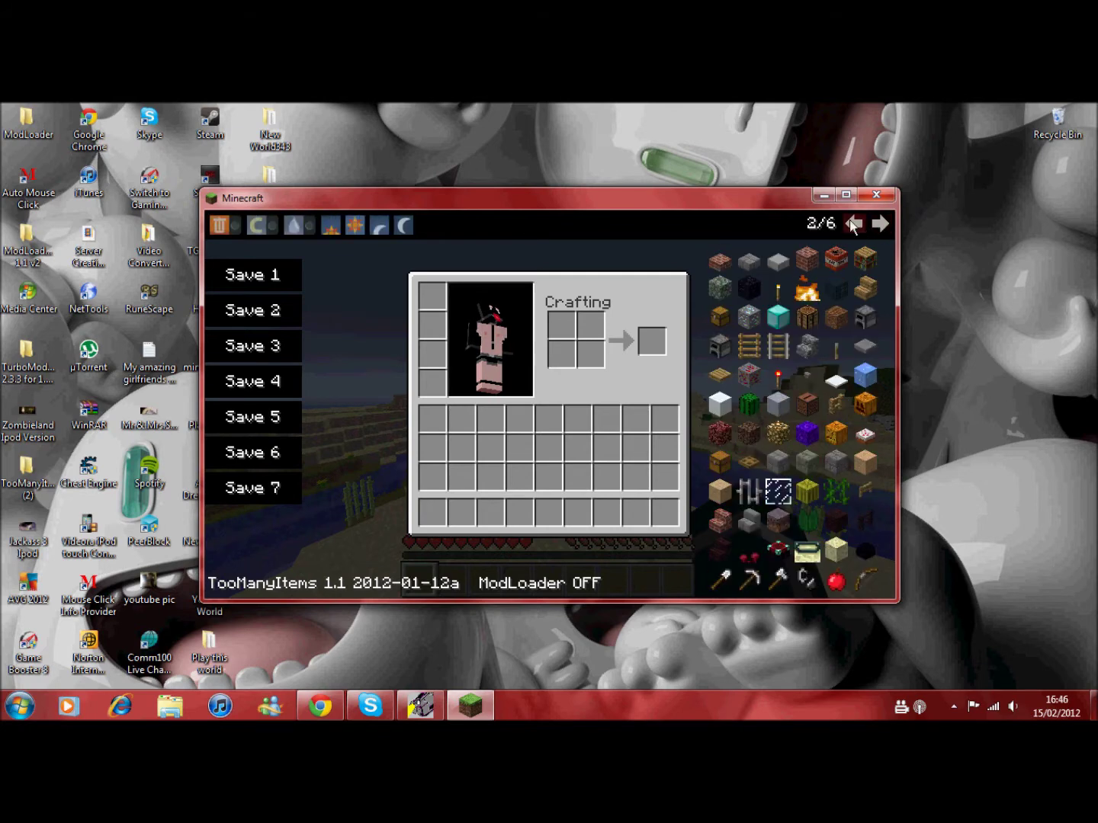
click(851, 225)
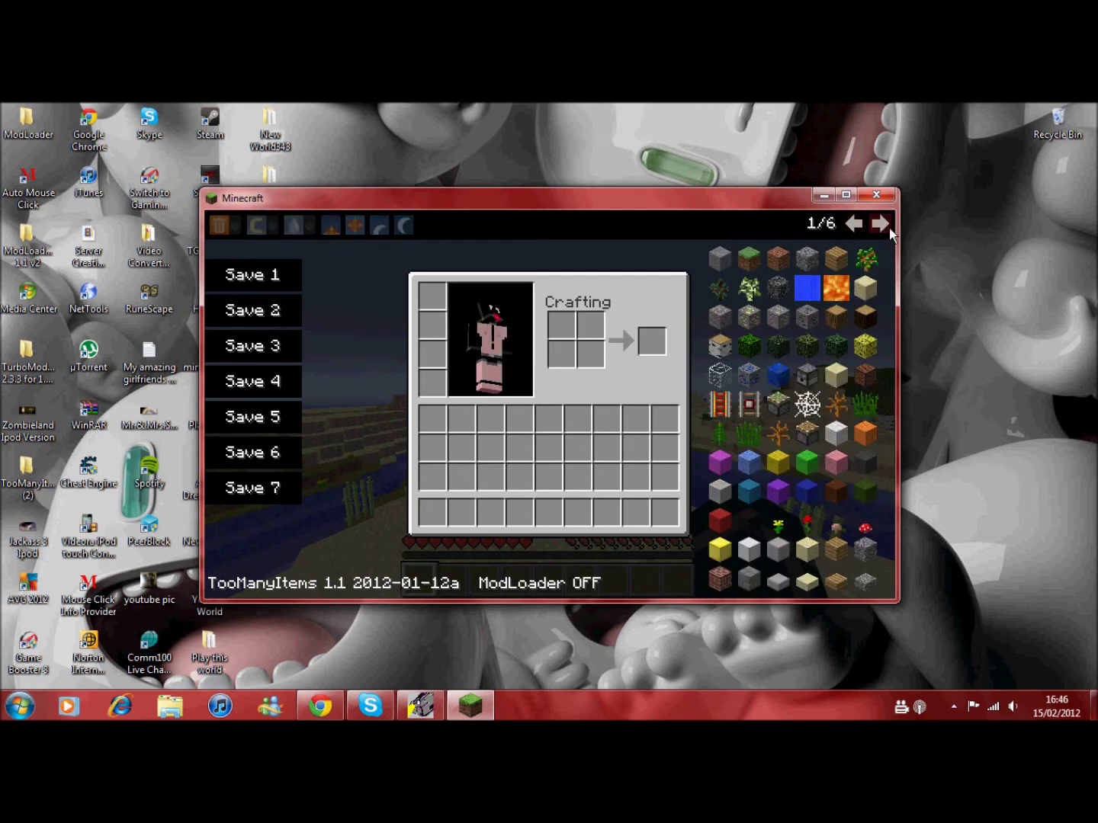
click(887, 226)
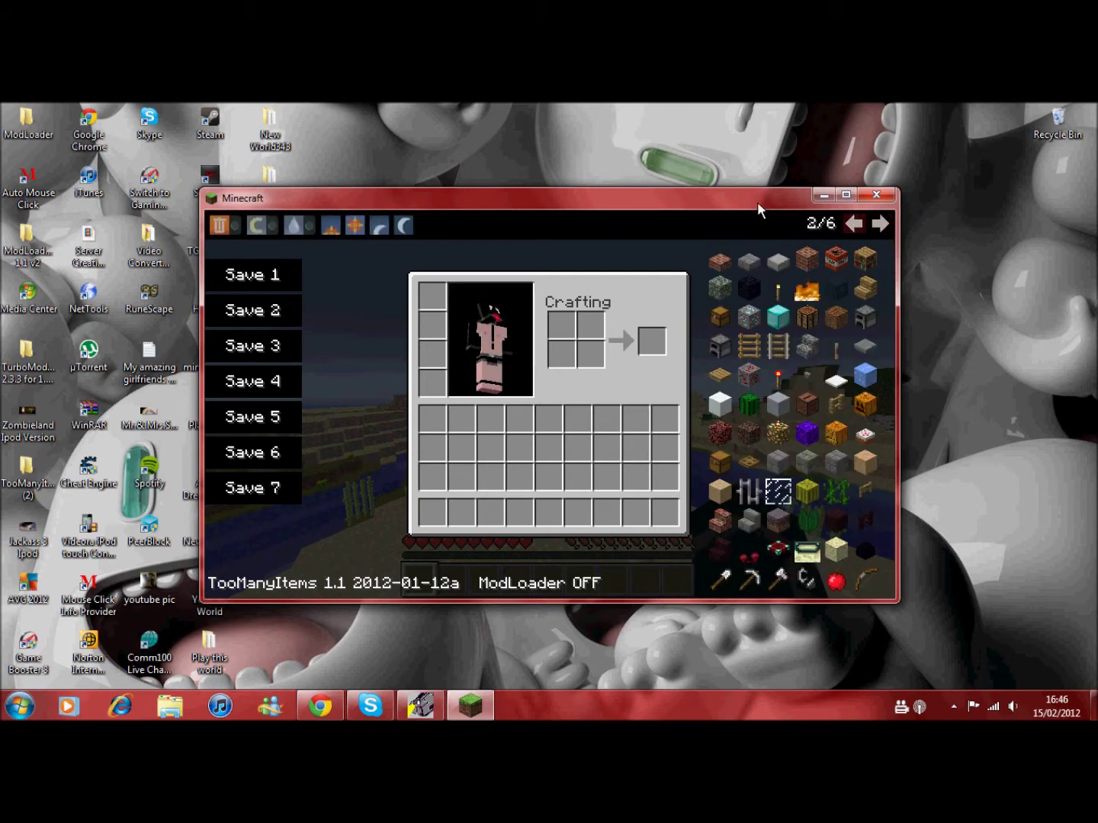
Step: Move the Minecraft window lower, leave the inventory for the Game menu, and close Minecraft
drag(757, 202, 729, 492)
key(Escape)
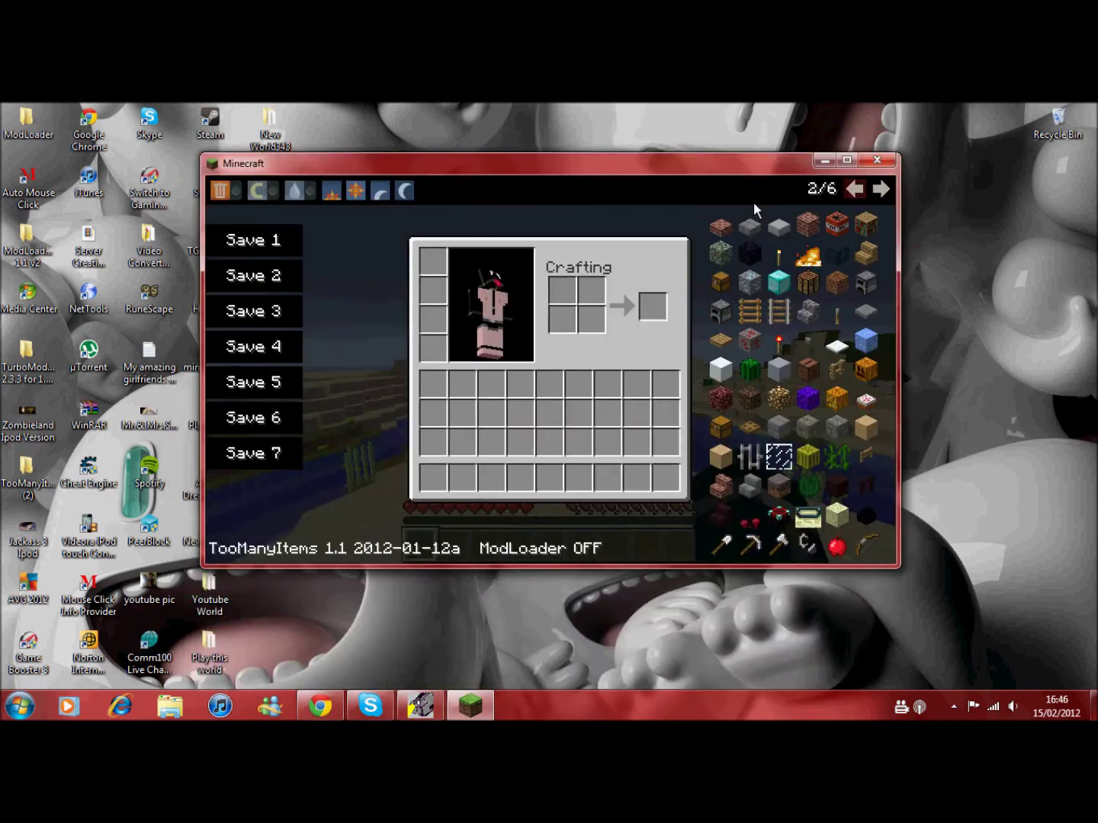
drag(763, 172, 766, 187)
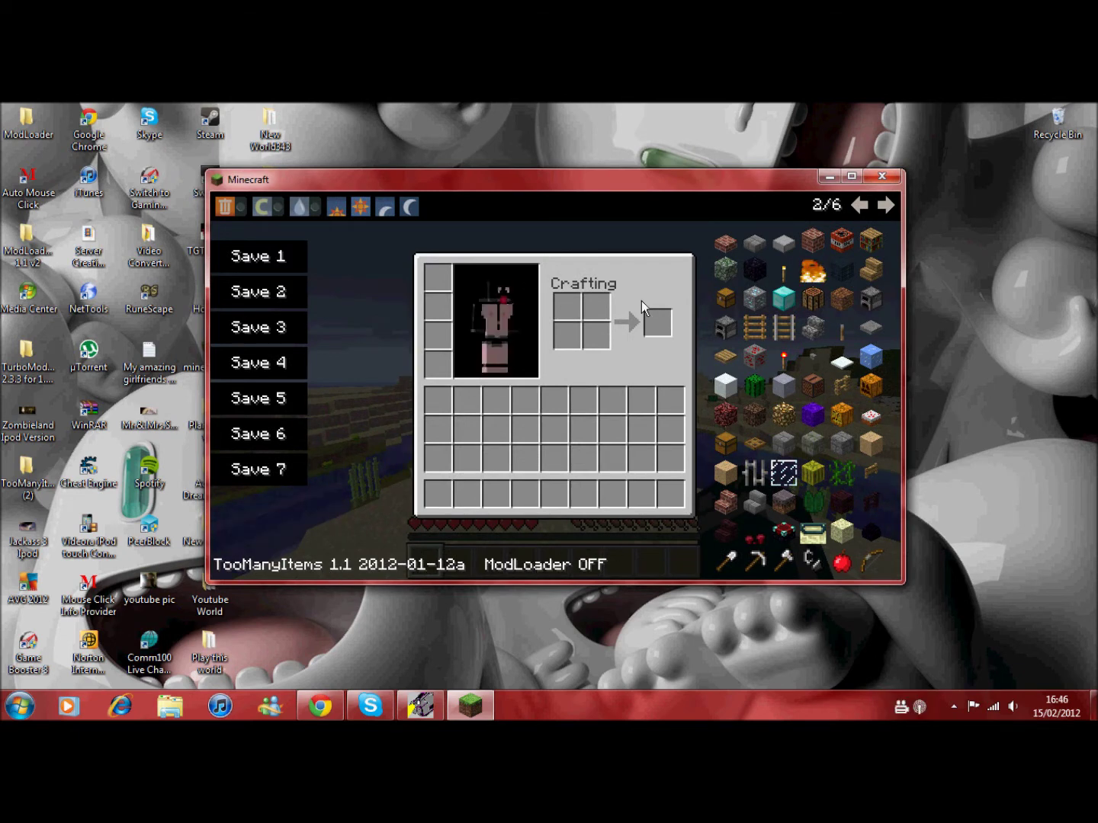
key(Escape)
key(Escape)
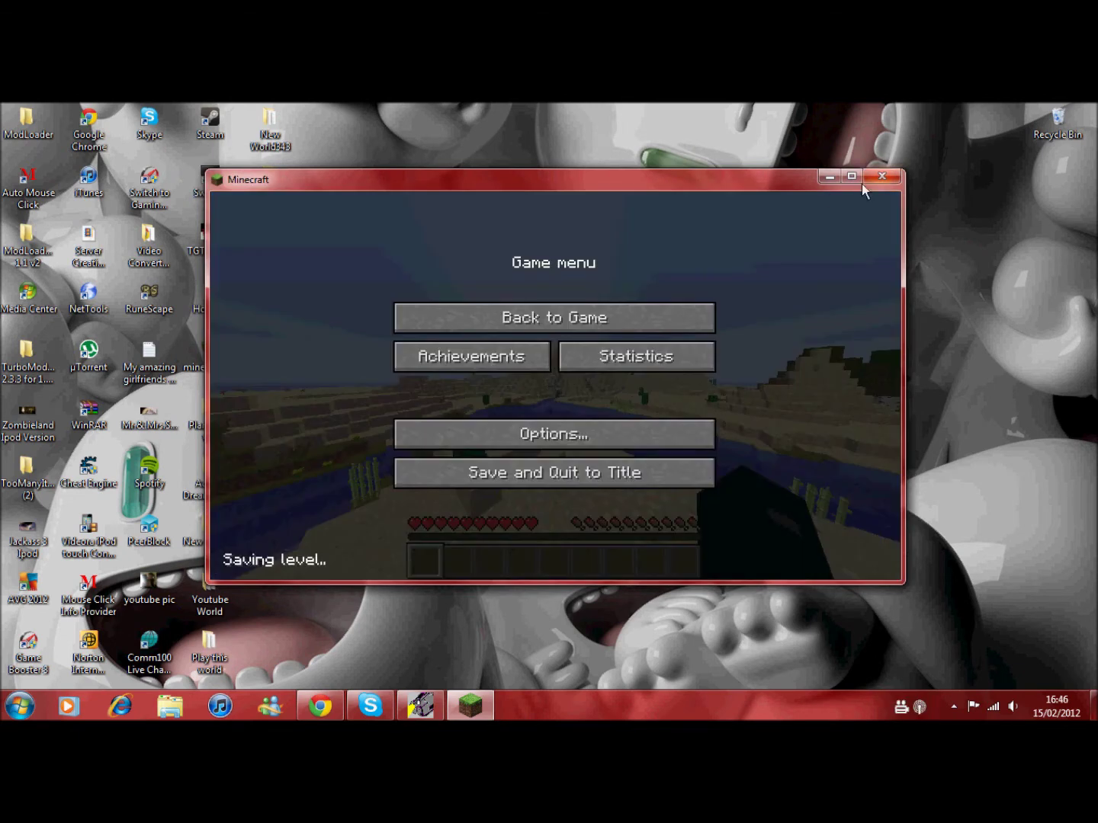
click(881, 177)
Step: Bring back Chrome's TooManyItems forum thread and scroll to its Download for Minecraft 1.1 link
click(320, 706)
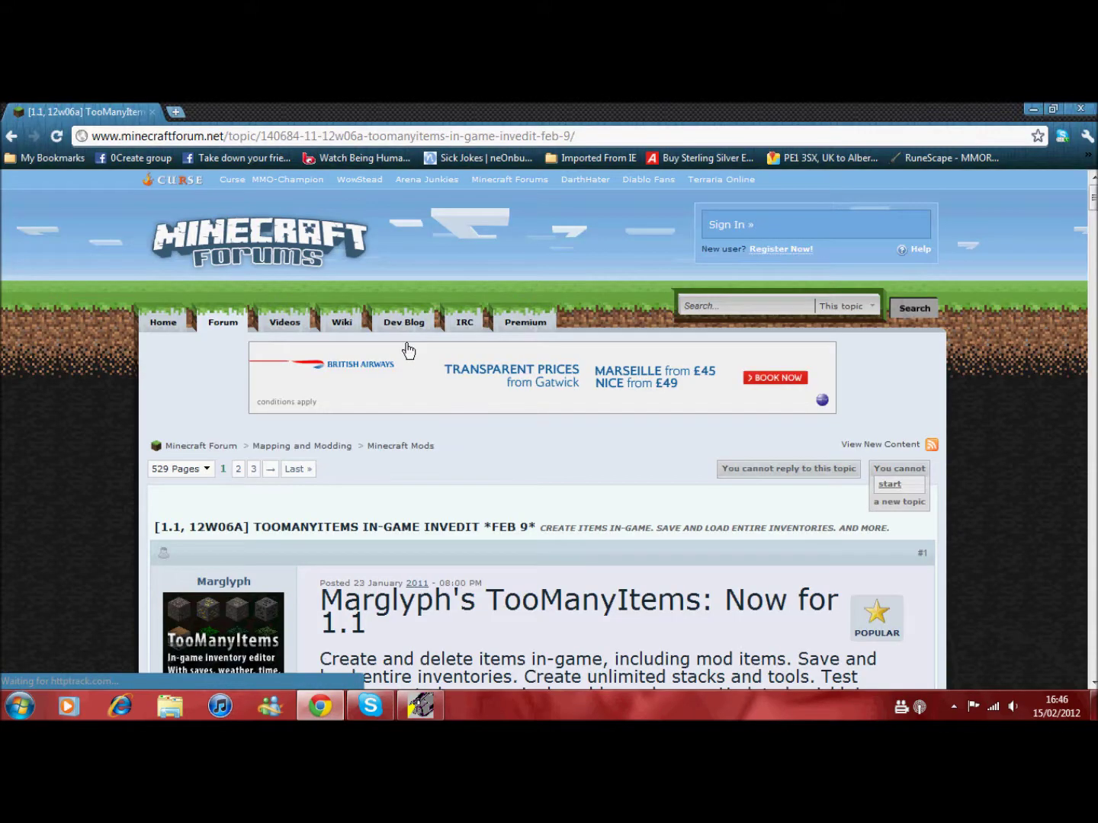
click(196, 135)
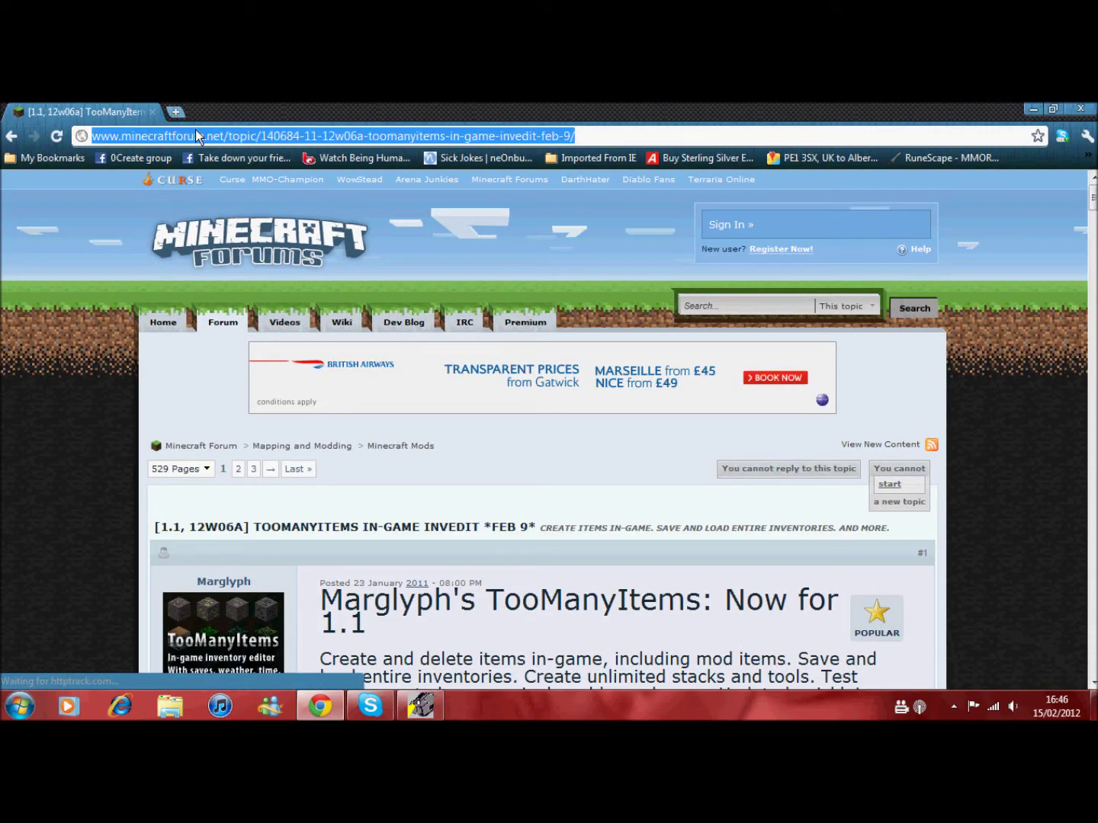
click(1030, 240)
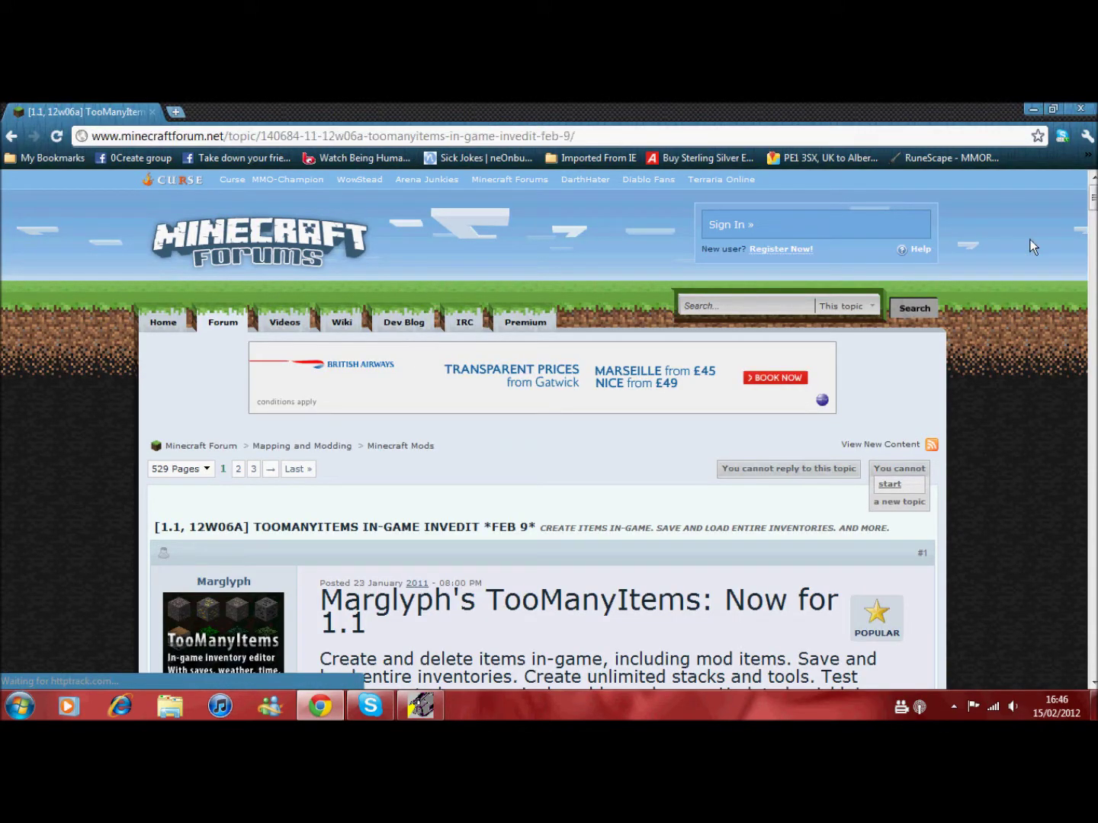
drag(1093, 206, 1092, 302)
click(562, 335)
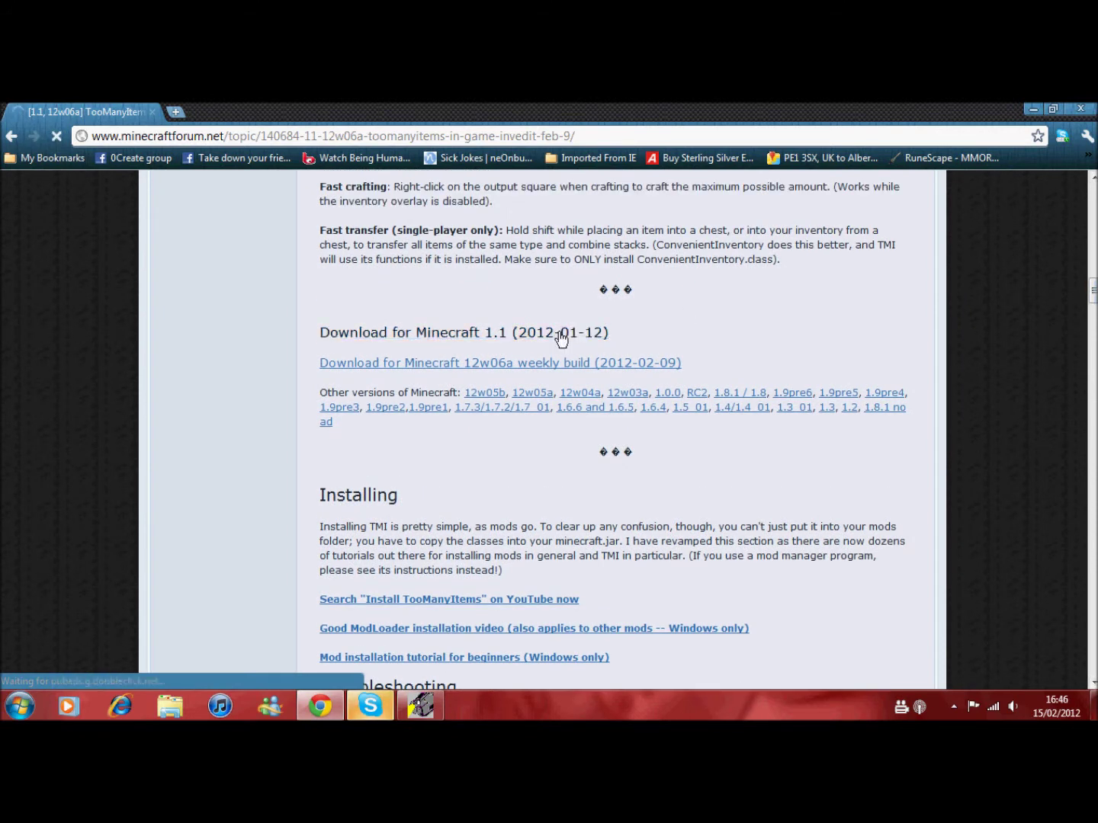
right_click(575, 338)
Step: Open the Minecraft 1.1 download link in a new adf.ly tab, then close the stalled tab
click(587, 342)
click(242, 107)
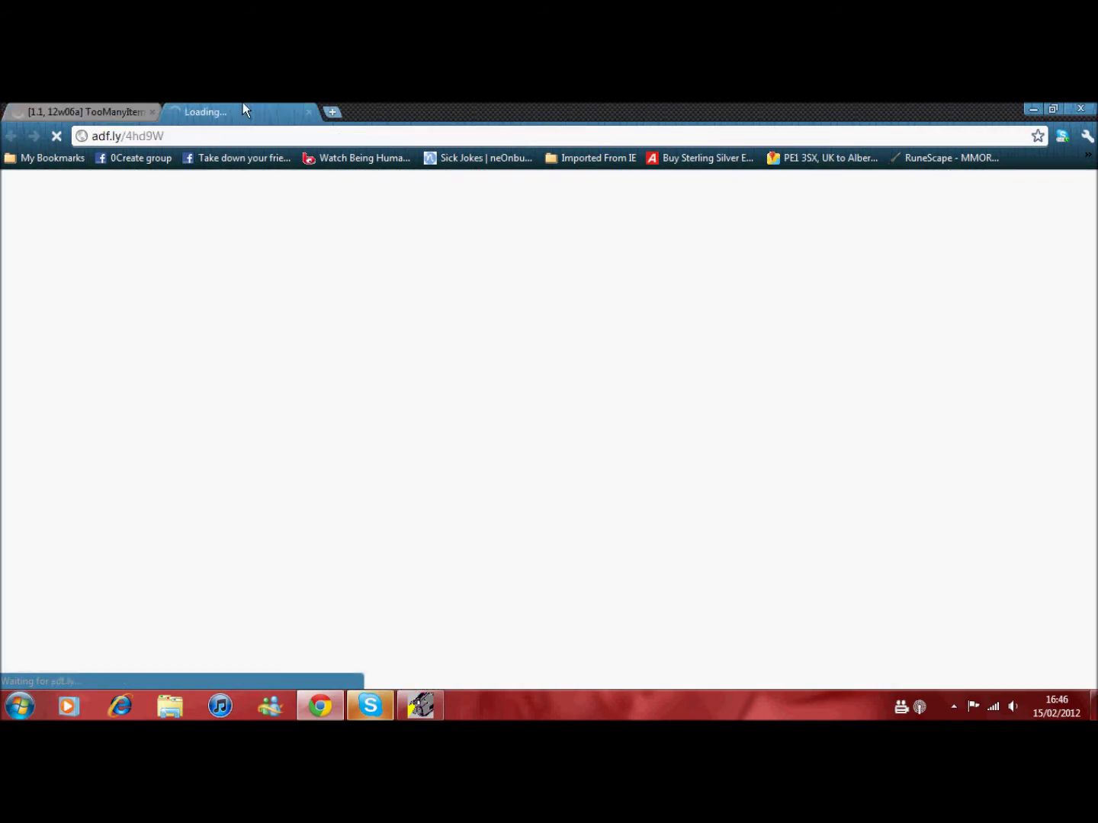
click(231, 135)
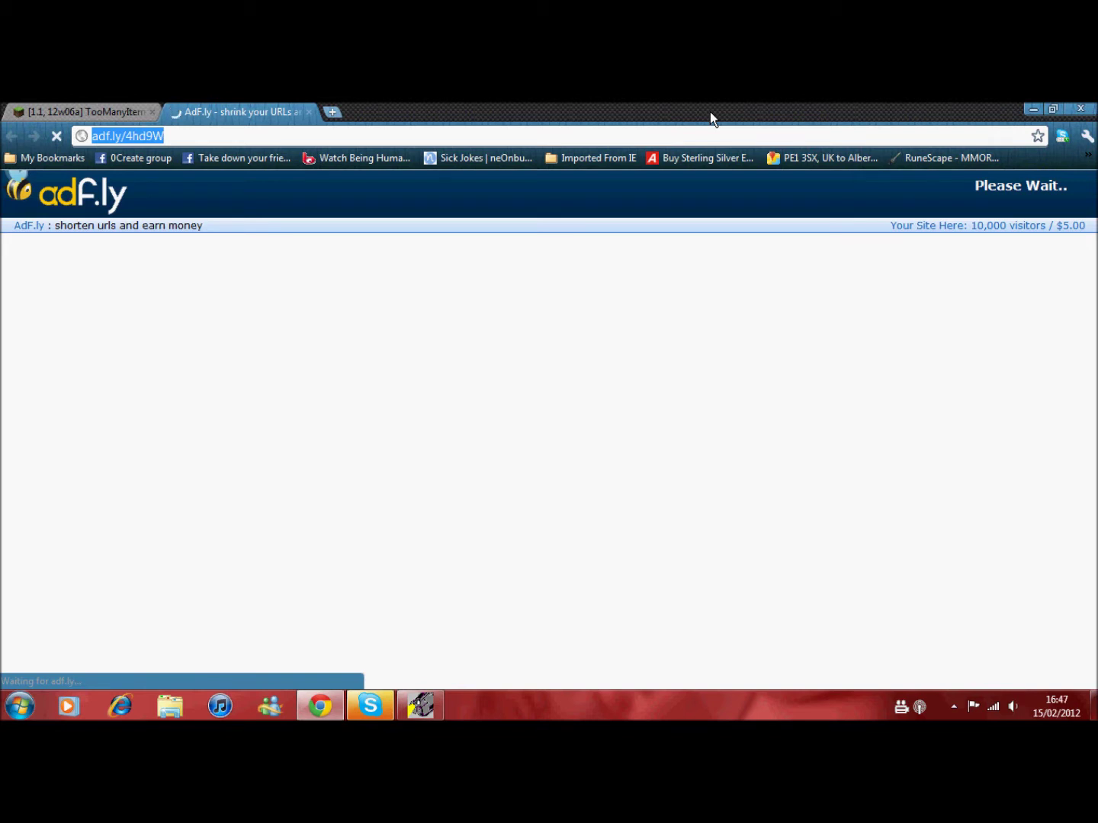
click(134, 107)
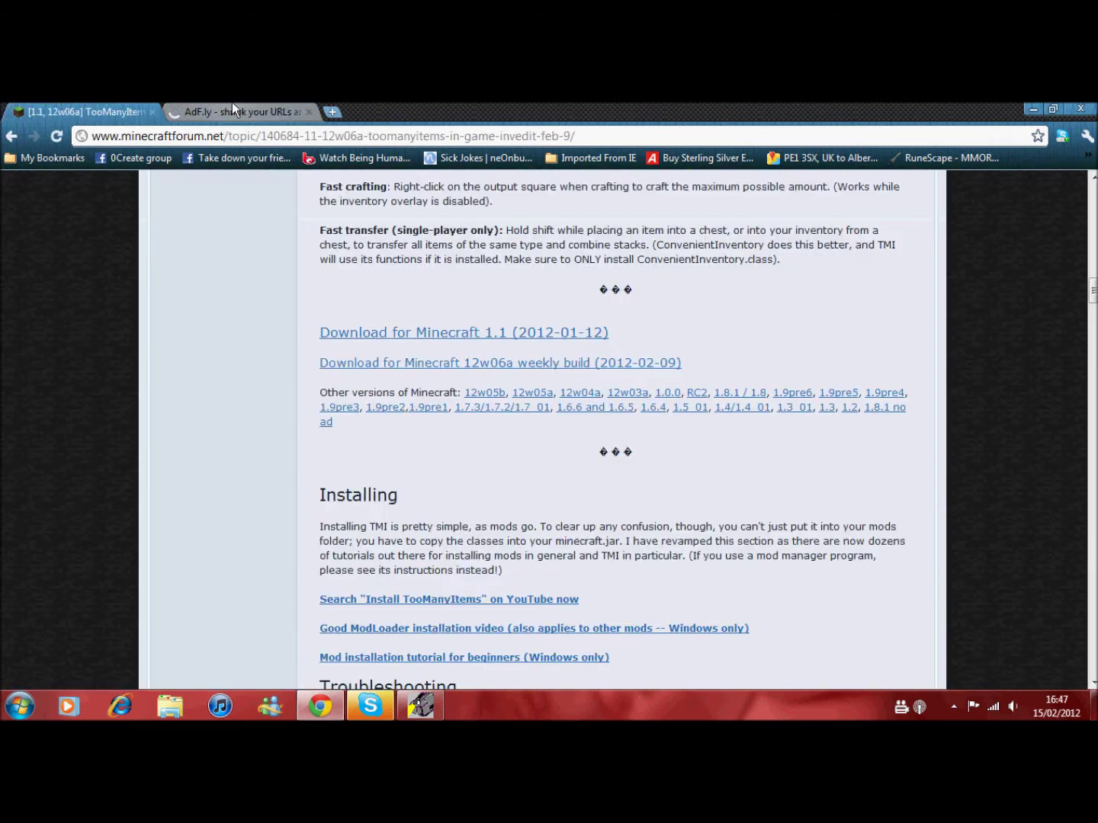
click(231, 107)
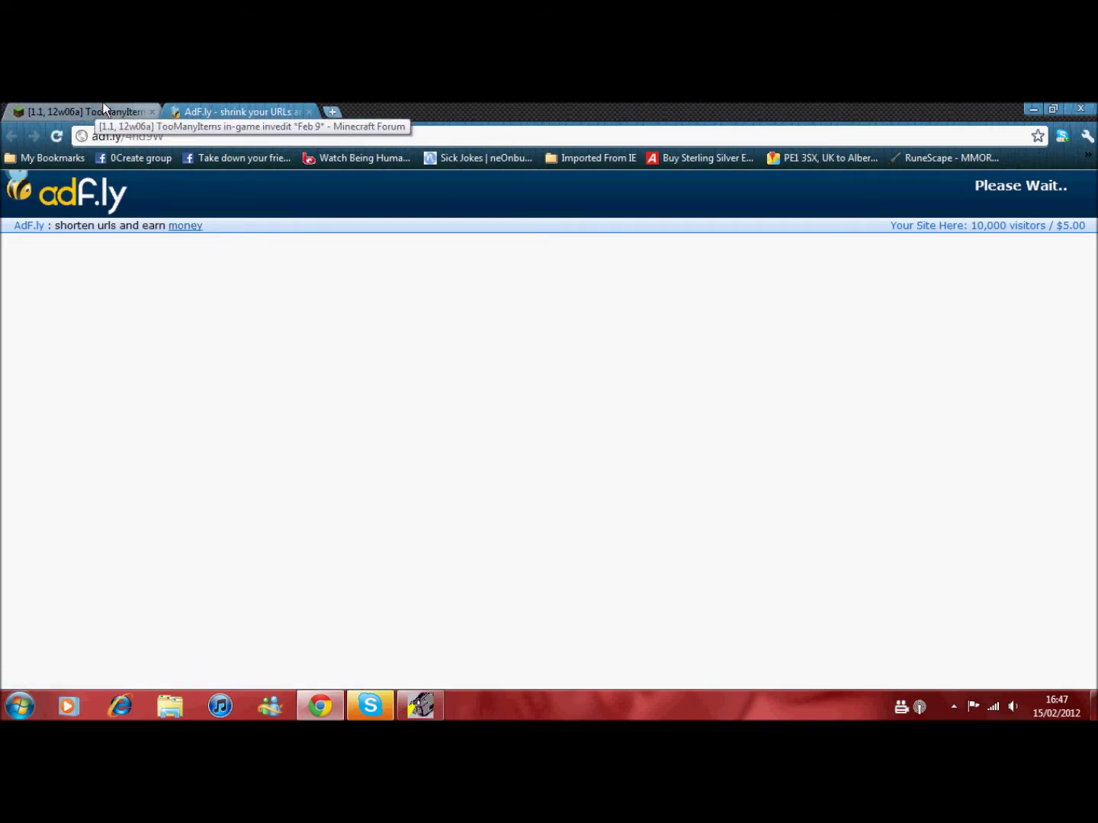
click(79, 102)
click(306, 113)
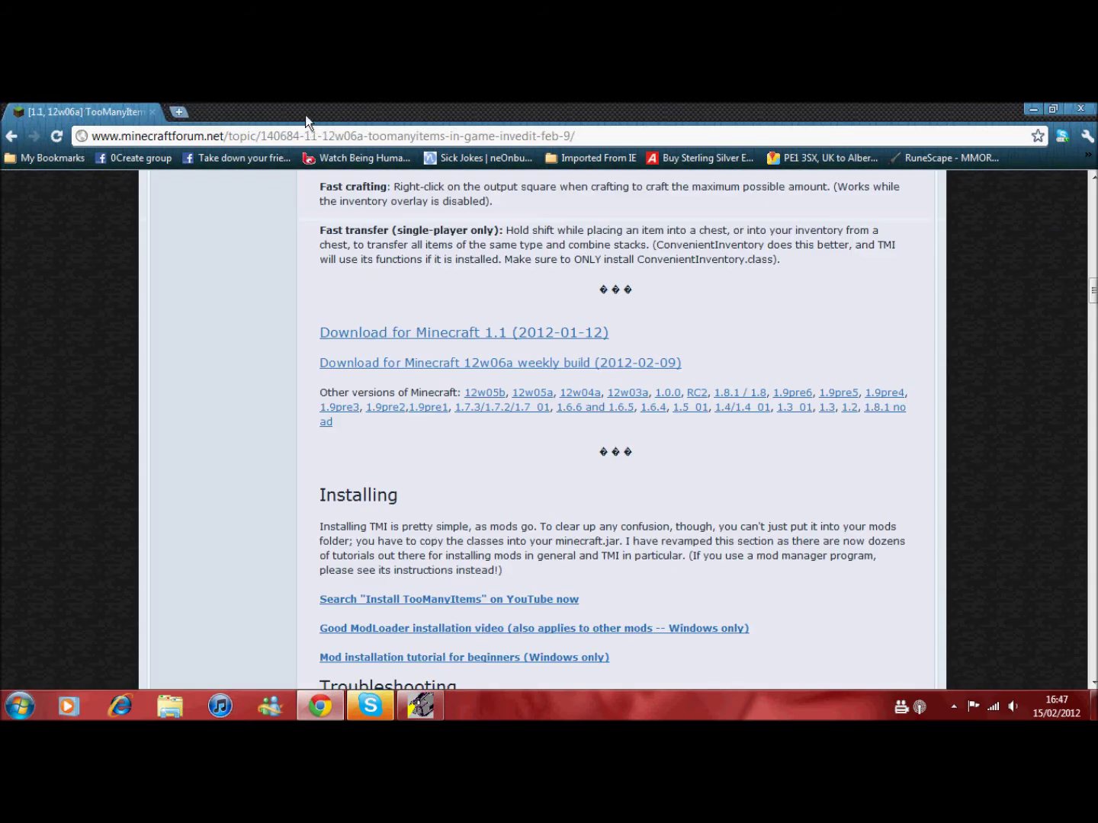
Step: Reopen the download link, skip the adf.ly ad, and open TooManyItems2012_01_12 (3).zip in Express Zip
click(432, 335)
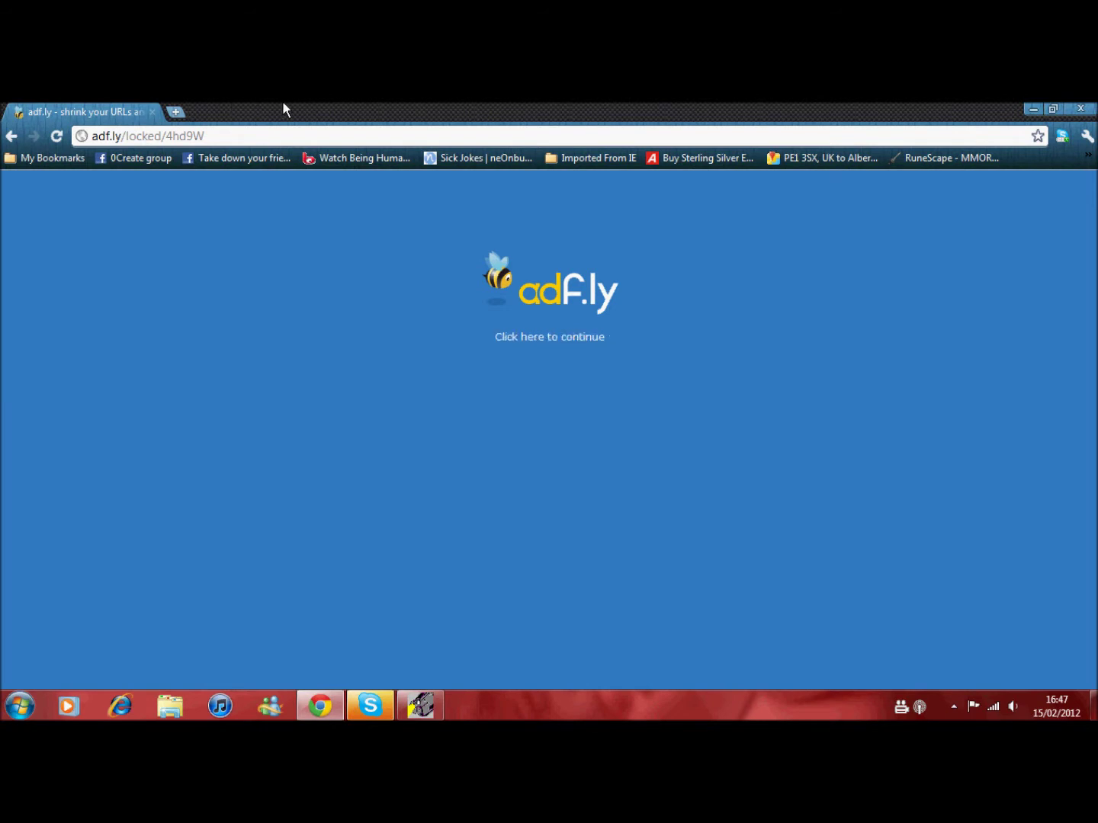
click(509, 343)
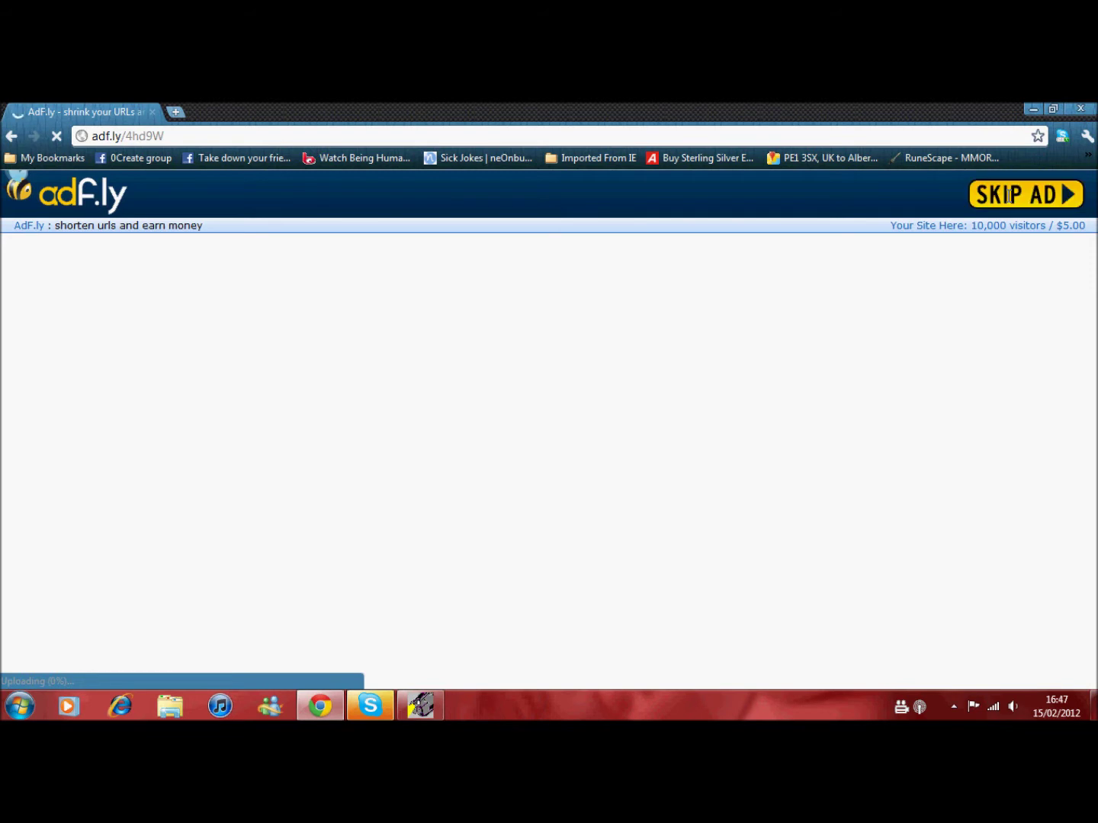
click(1007, 195)
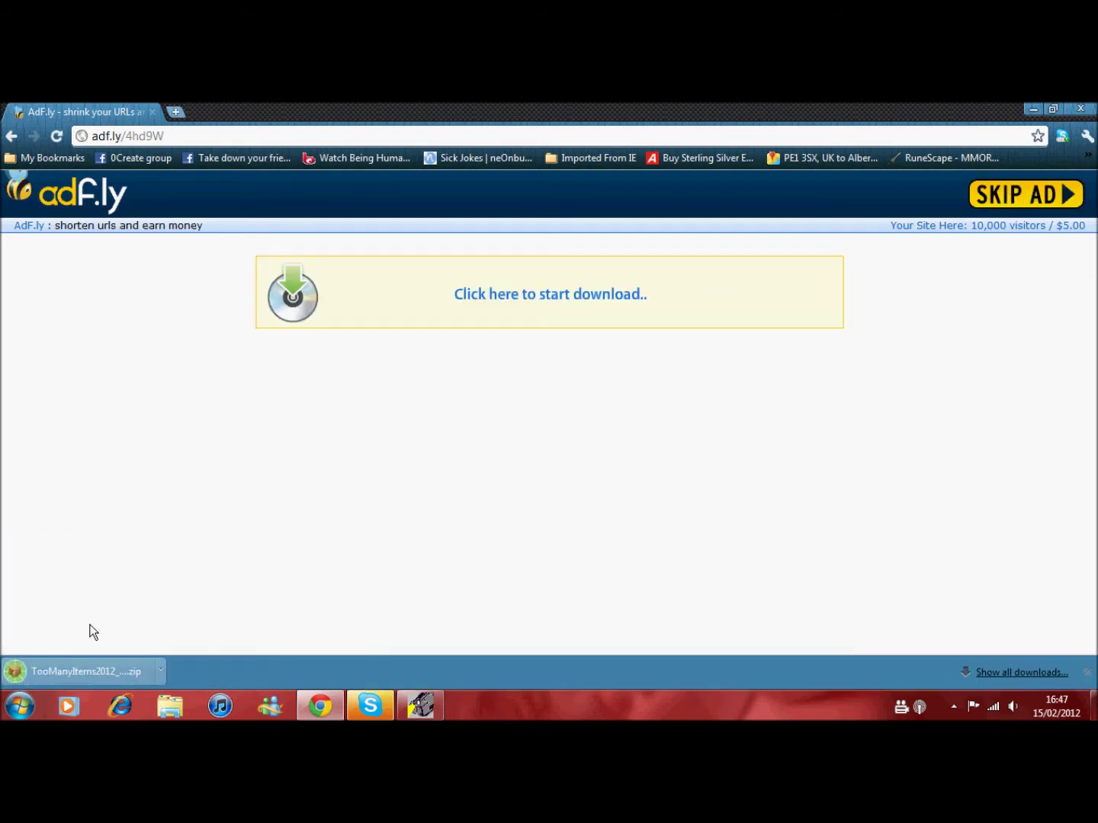
click(81, 668)
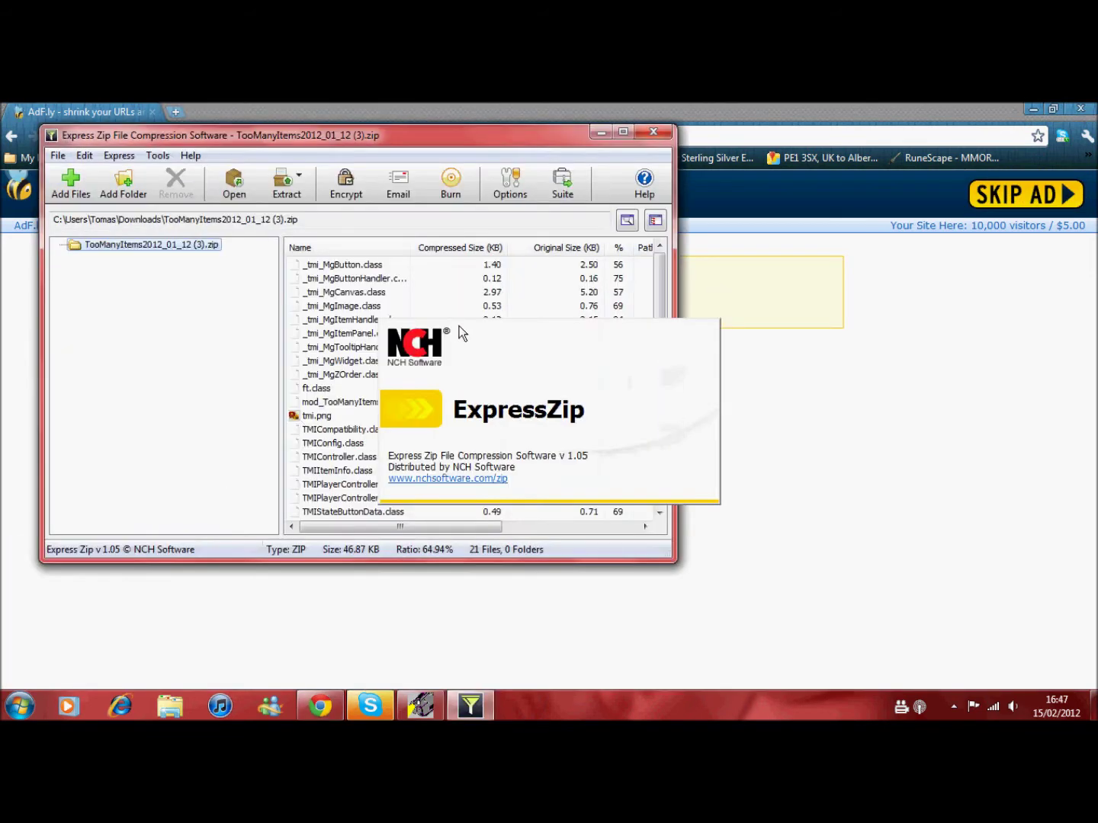
Step: Maximize the Express Zip window and try selecting the archive's 21 files
click(622, 131)
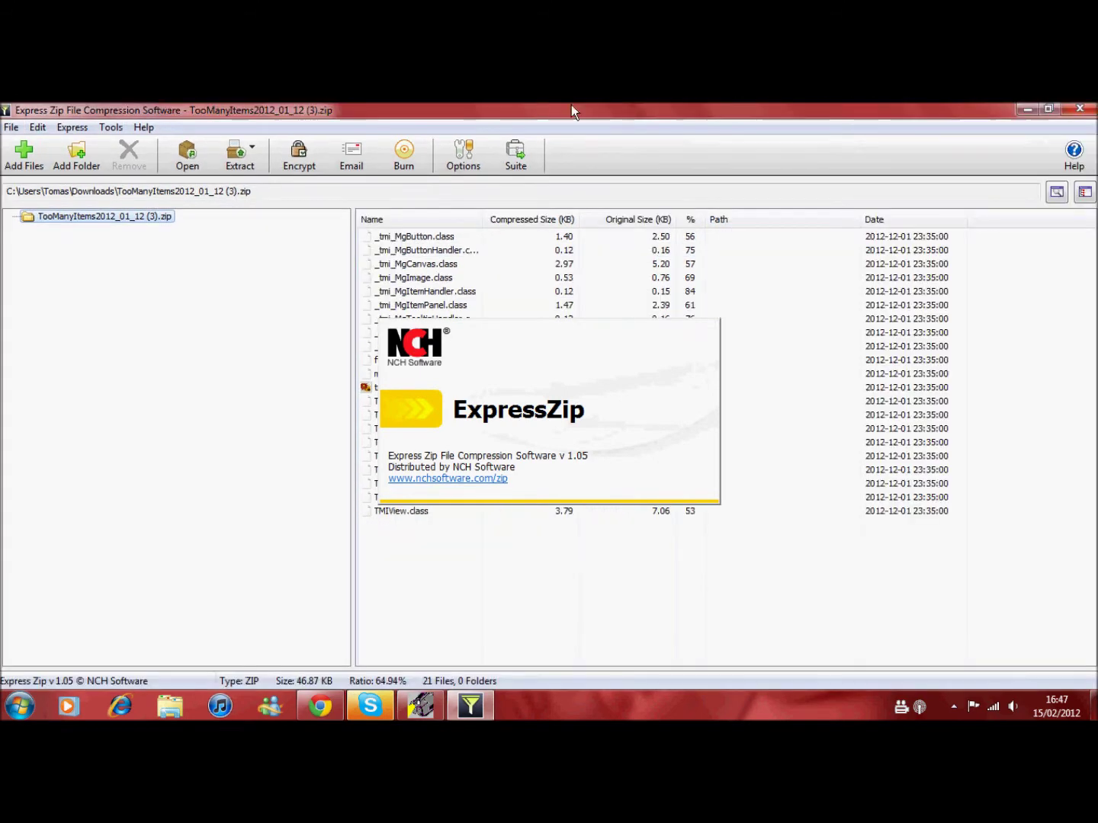
right_click(379, 106)
click(297, 110)
drag(463, 625, 448, 255)
click(494, 607)
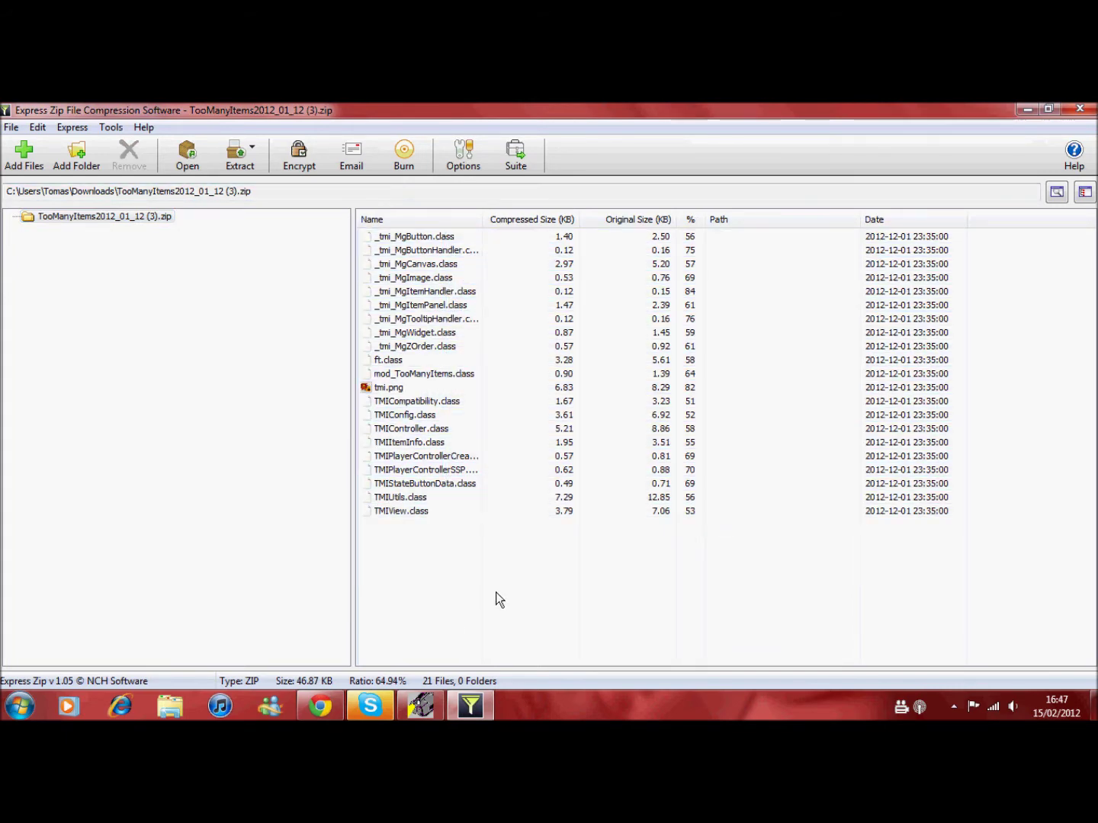
drag(495, 594, 459, 174)
click(526, 529)
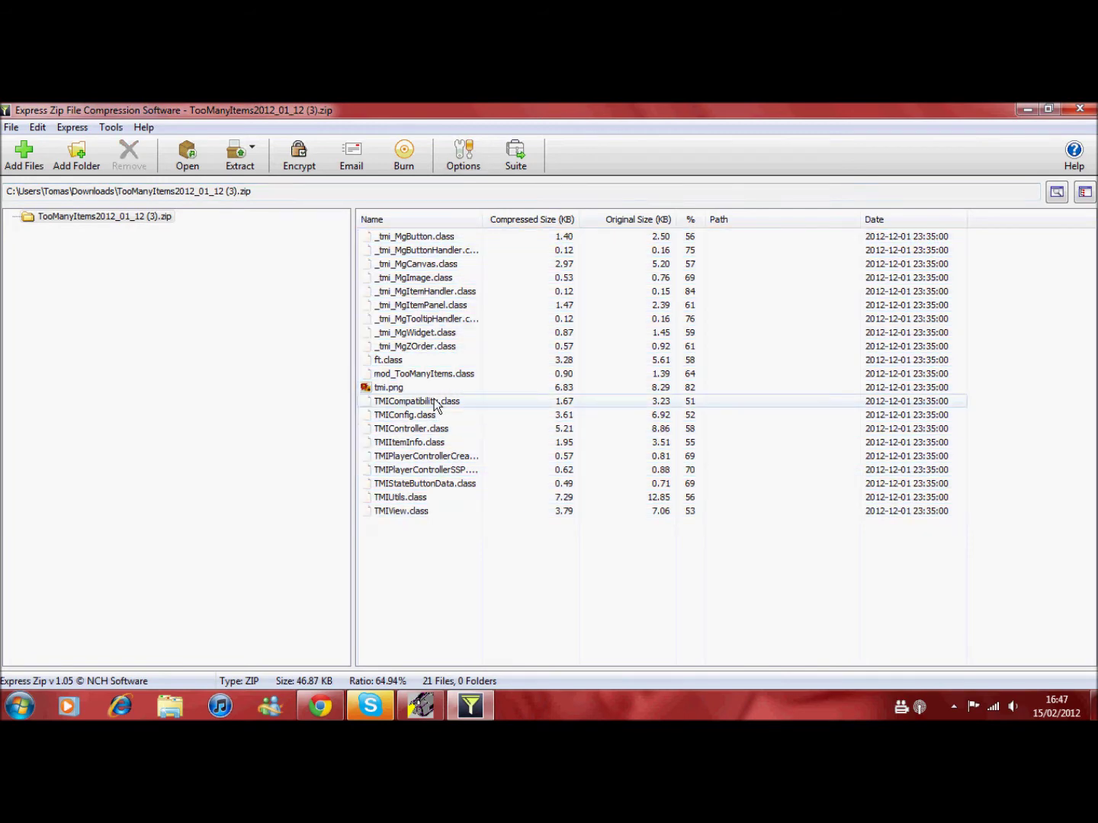
Step: Extract all 21 files to the Desktop and dismiss the success message
click(240, 152)
click(275, 173)
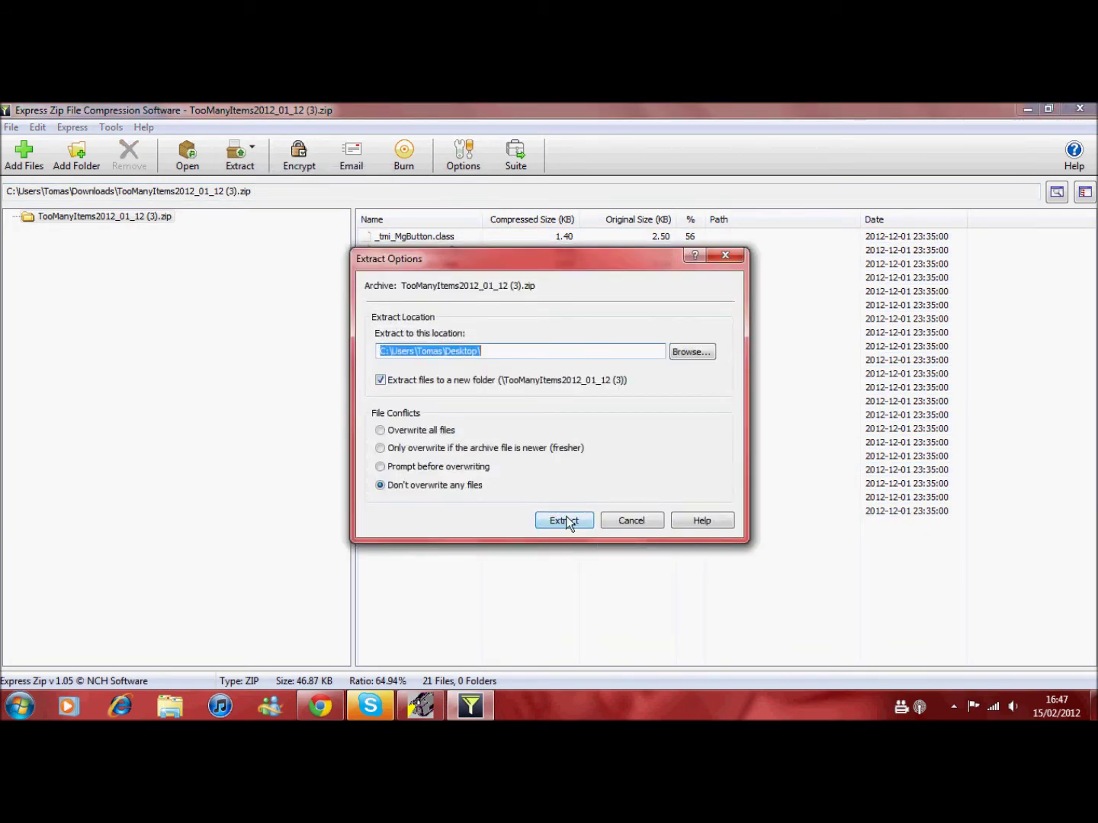
click(430, 381)
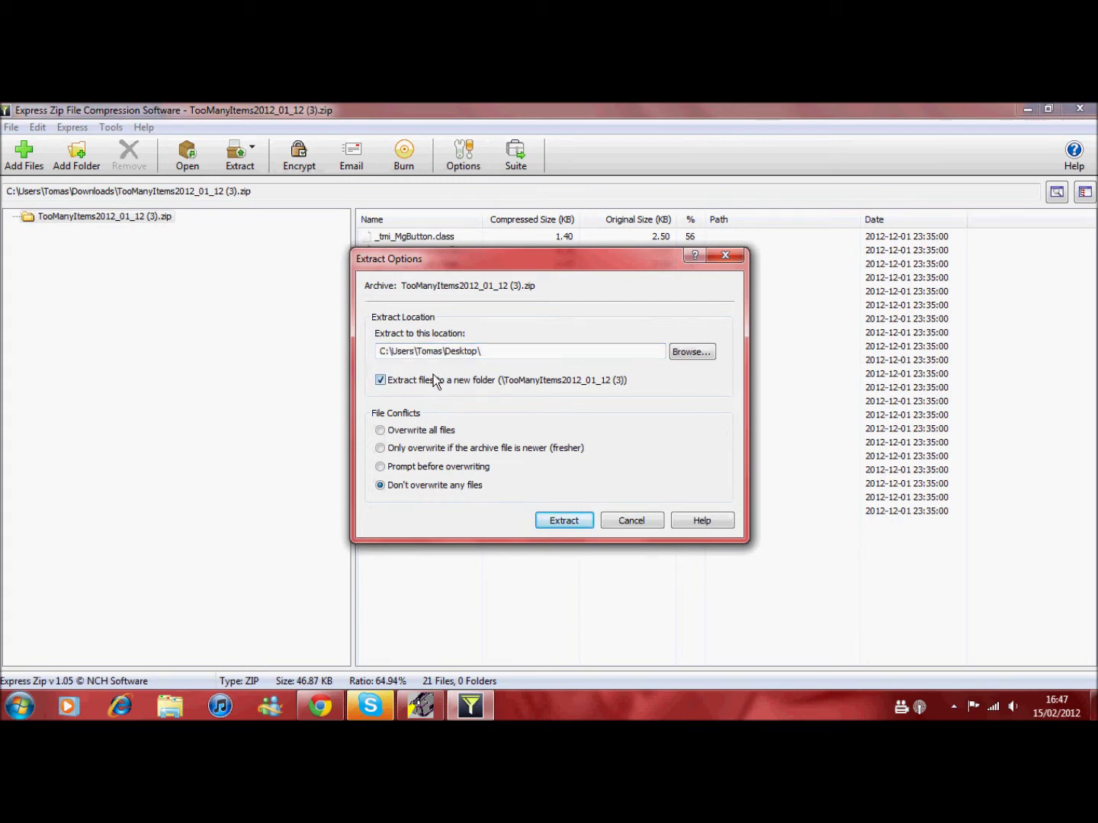
click(551, 518)
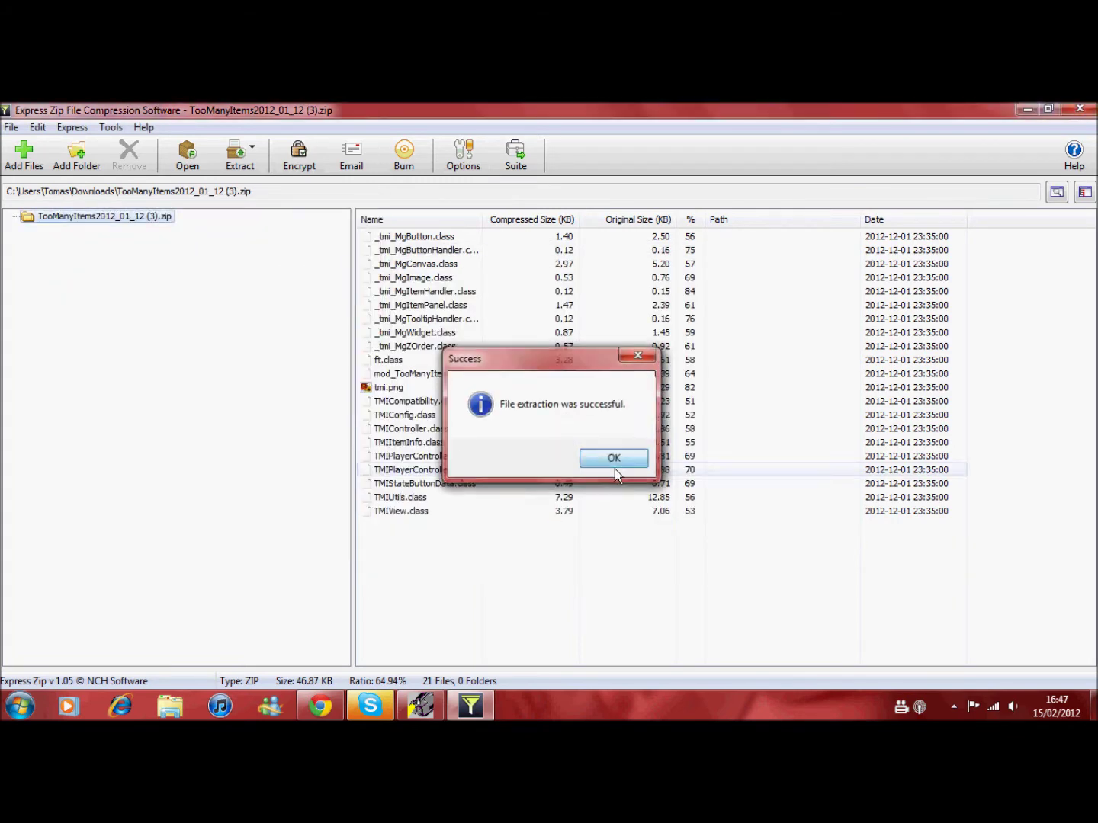
click(614, 460)
Step: Close Express Zip, reposition the extracted folder window, and minimize Chrome
click(1049, 109)
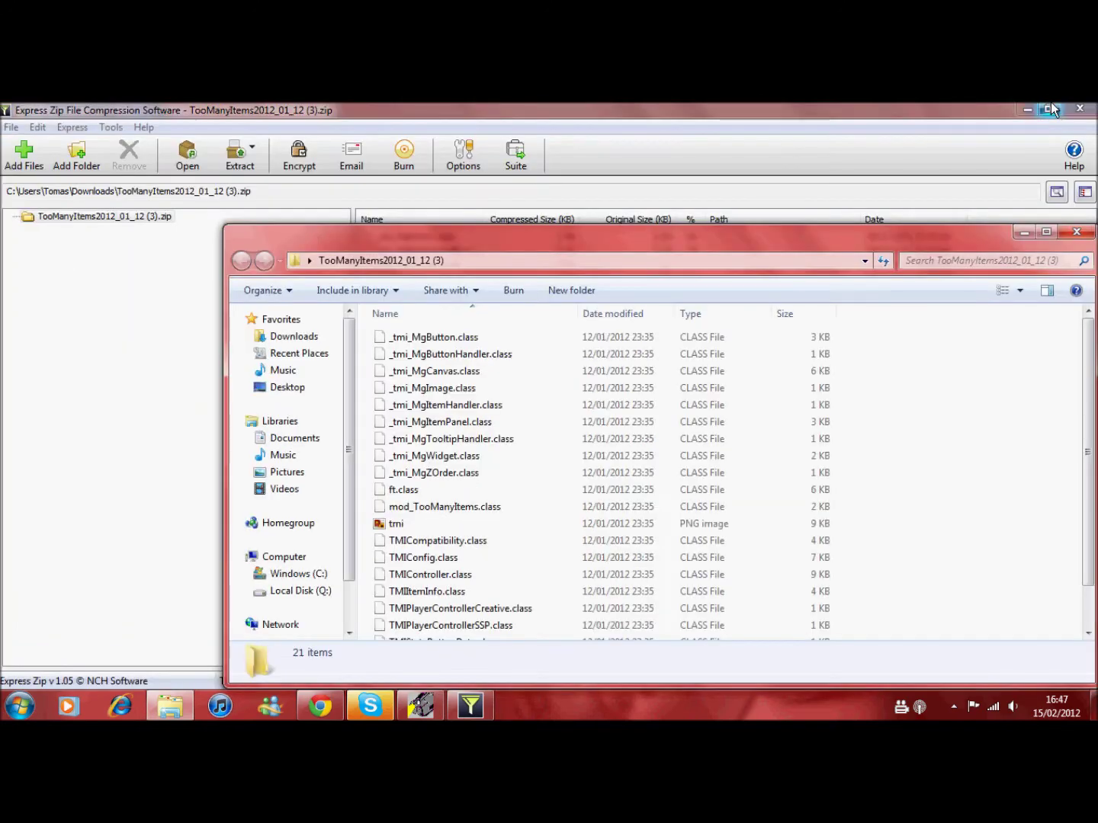
click(1080, 109)
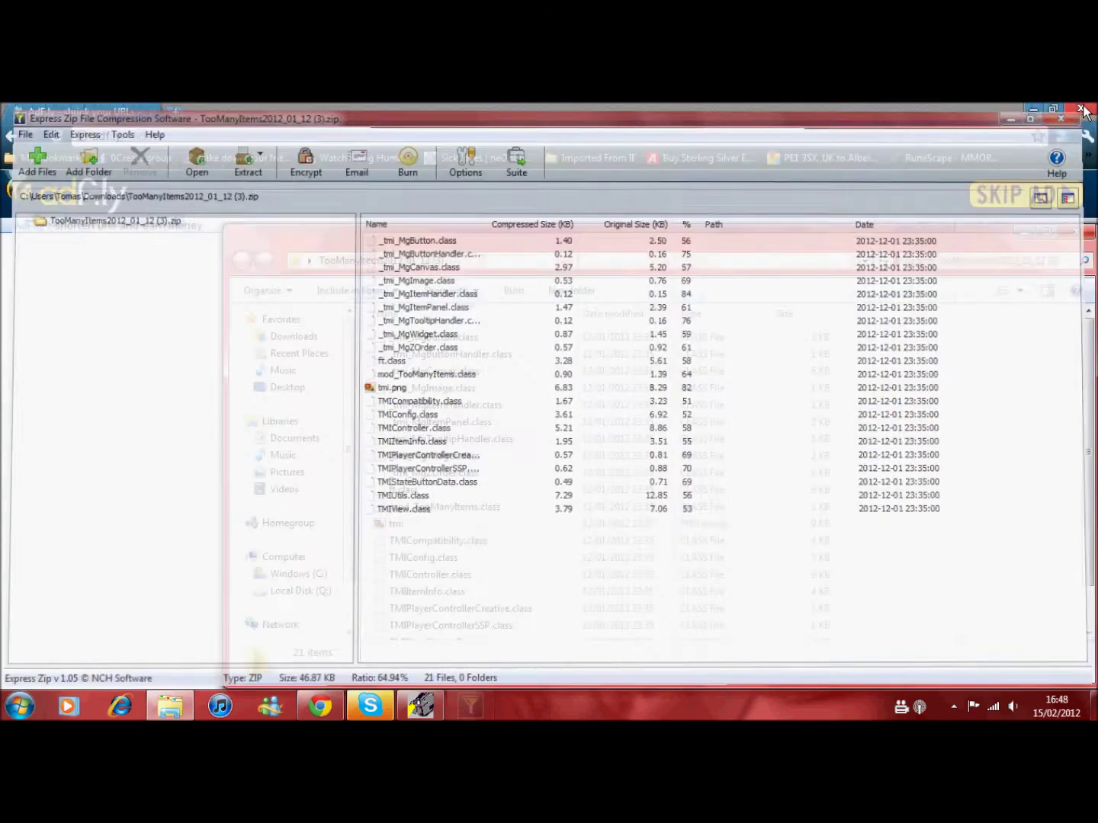
drag(767, 242, 753, 185)
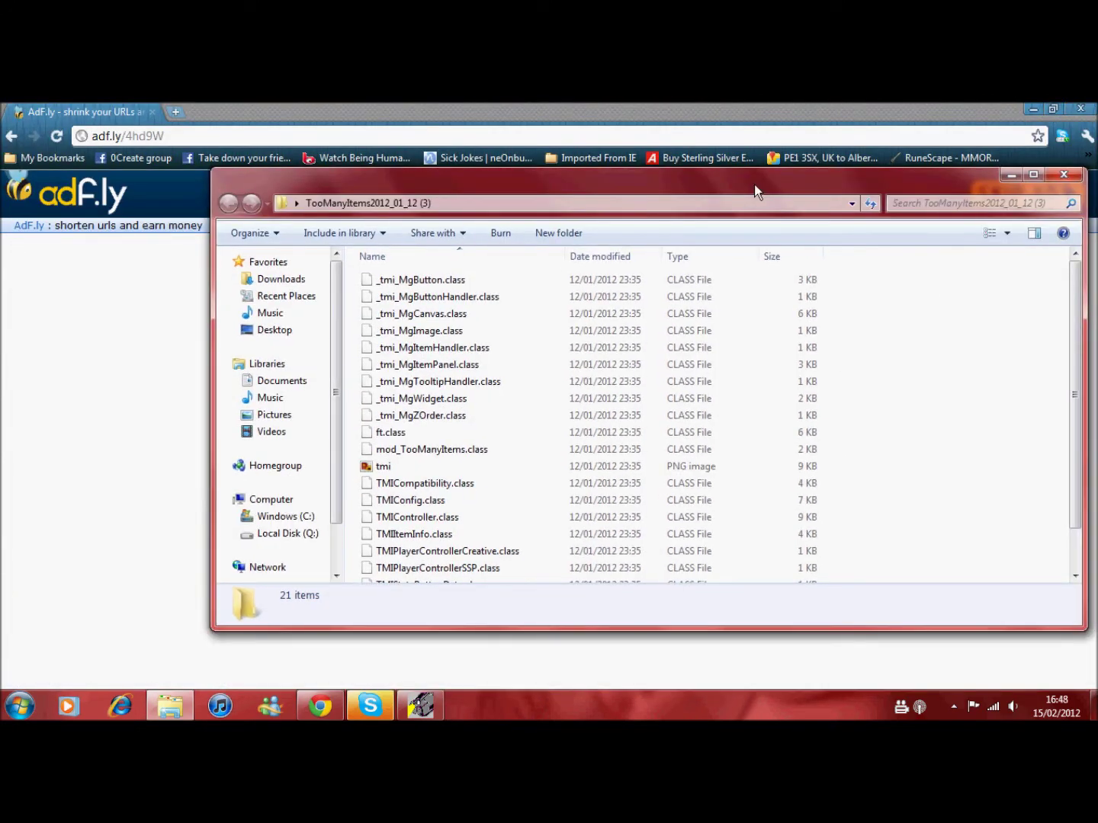
click(1080, 109)
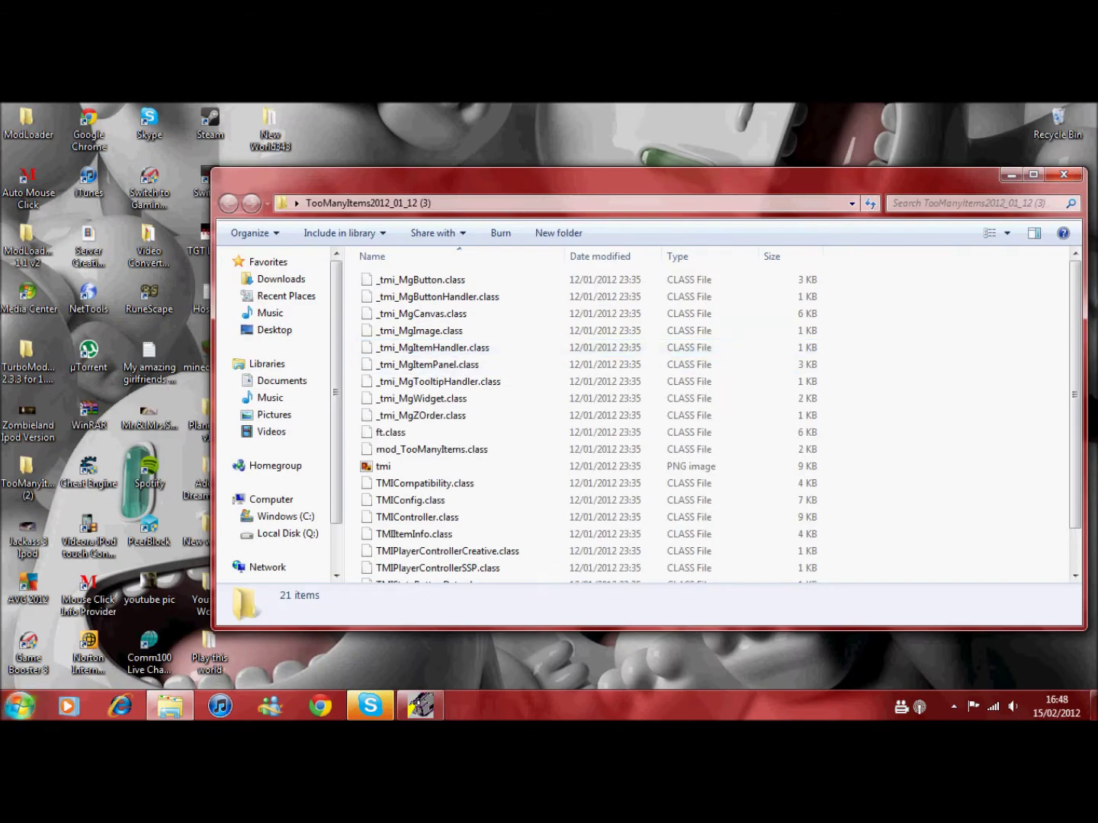
click(19, 706)
Step: Open AppData\Roaming by running %appdata% from the Run dialog
text(run)
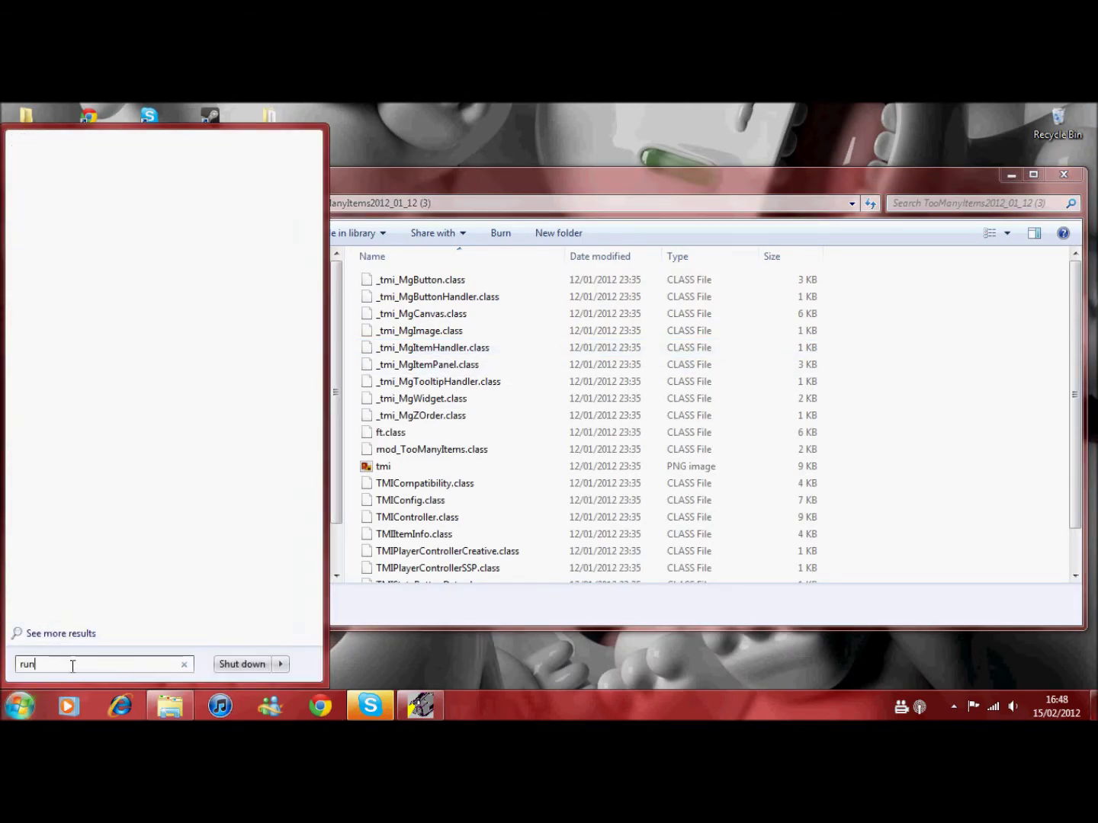
click(38, 186)
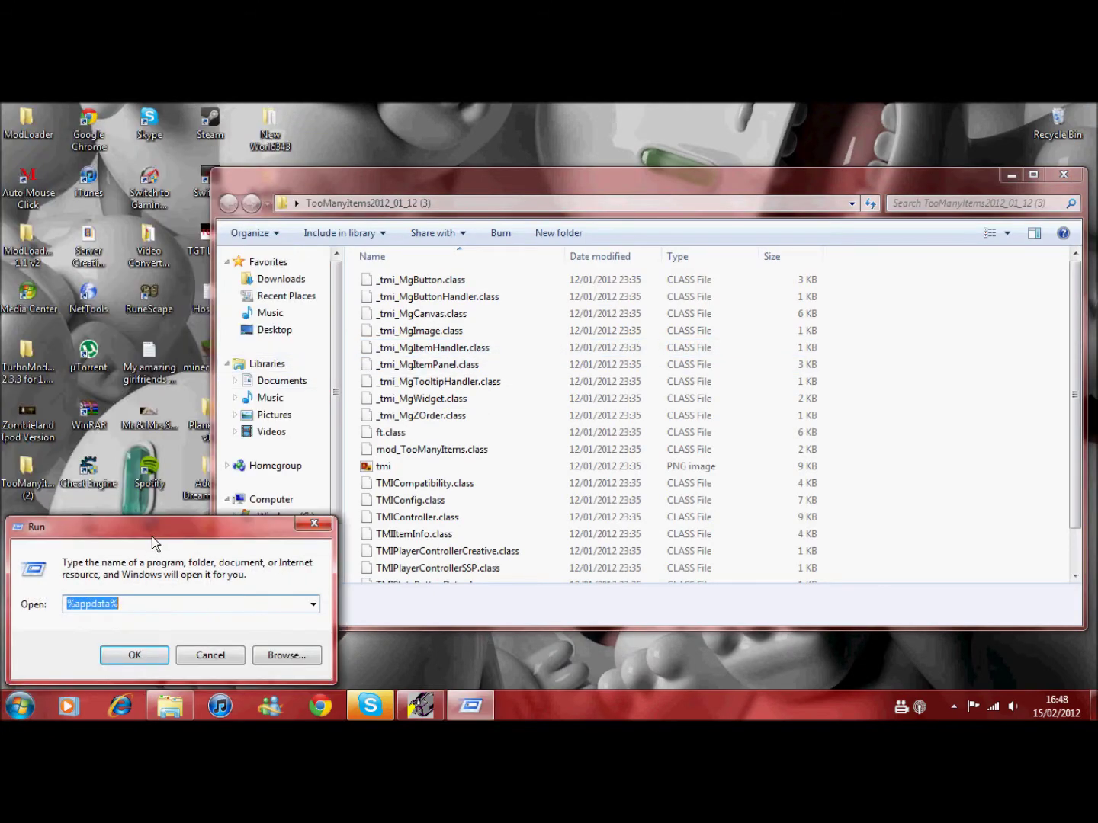
drag(152, 536, 498, 302)
key(BackSpace)
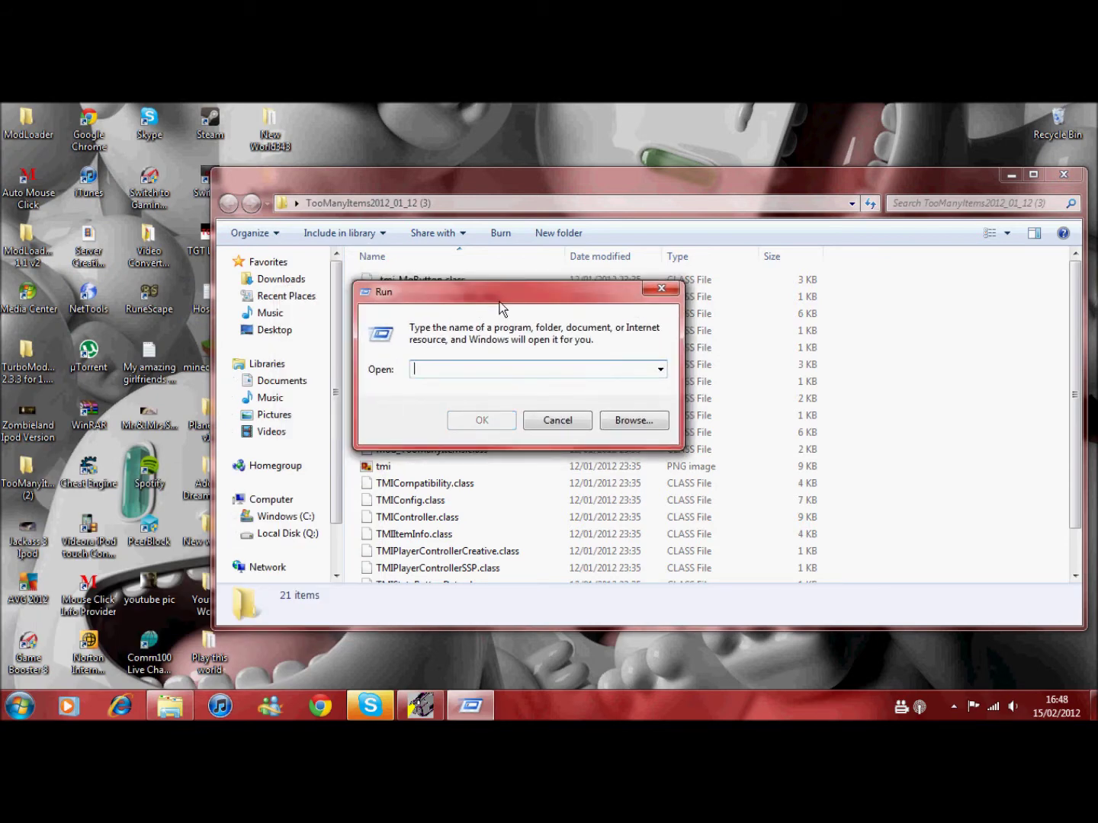
text(%appda)
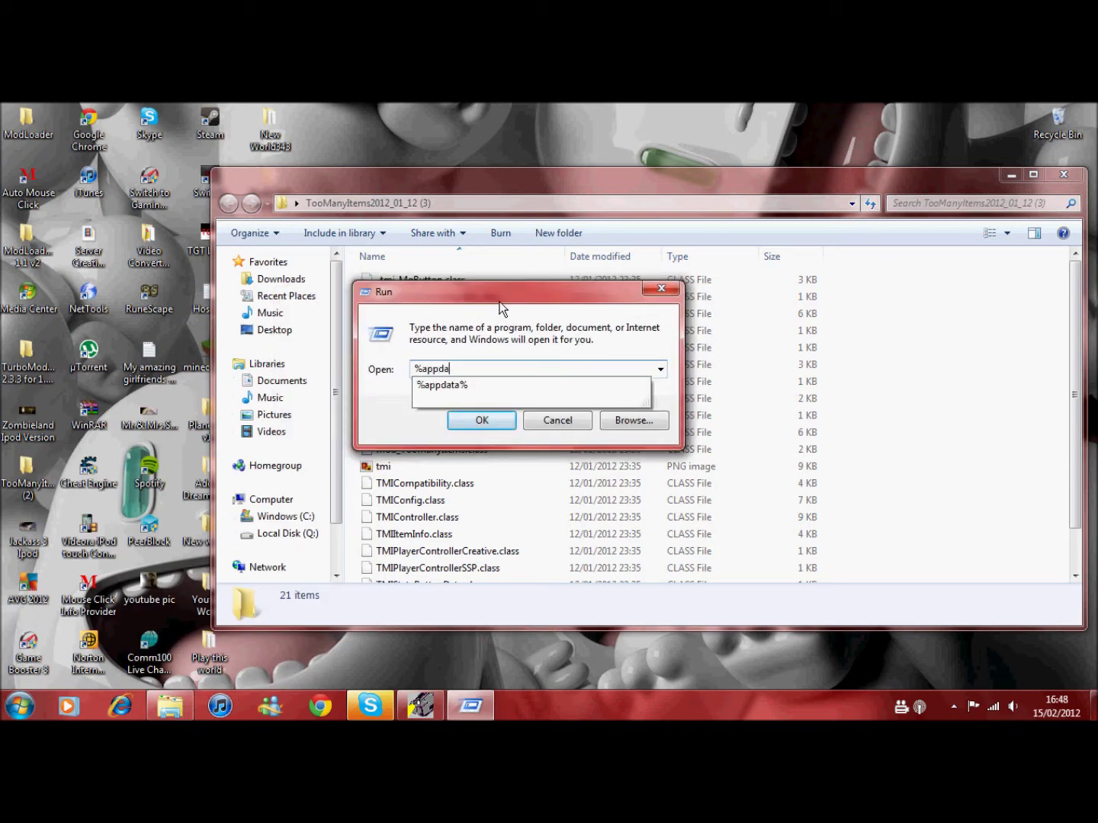
text(ta%)
click(481, 421)
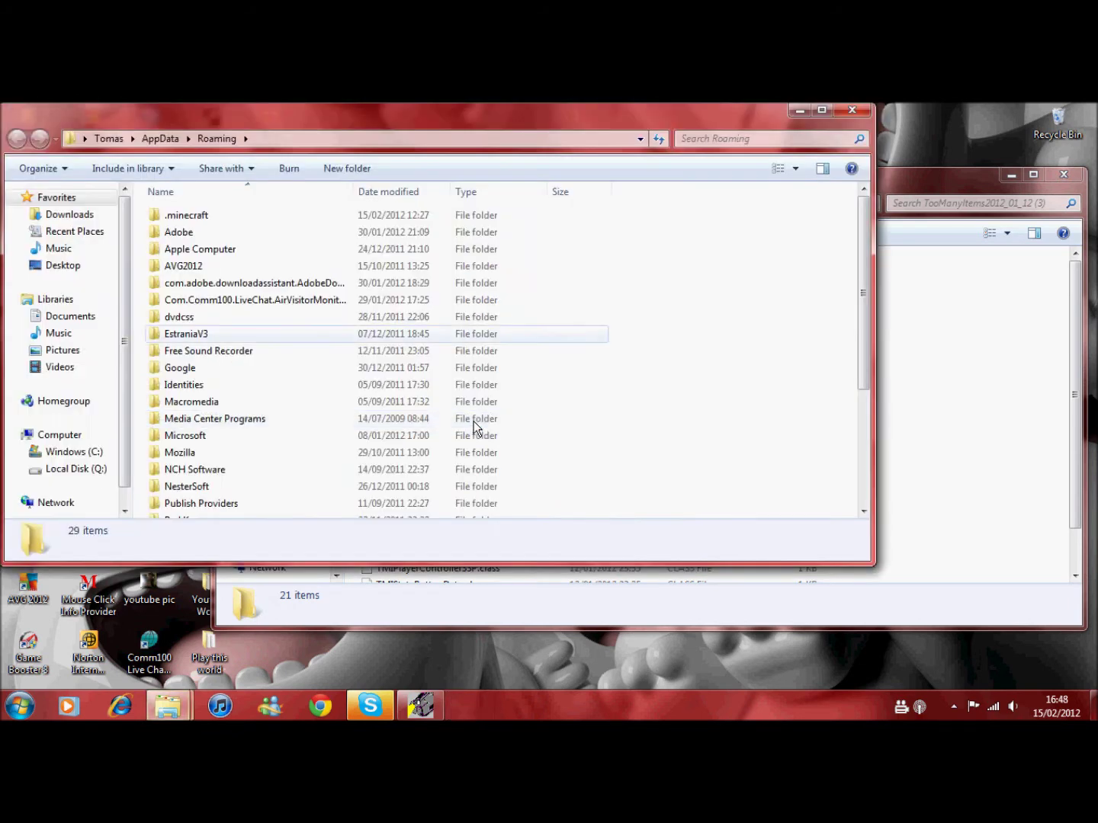
Step: Go into .minecraft, then bin, and open minecraft.jar in WinRAR
double_click(214, 212)
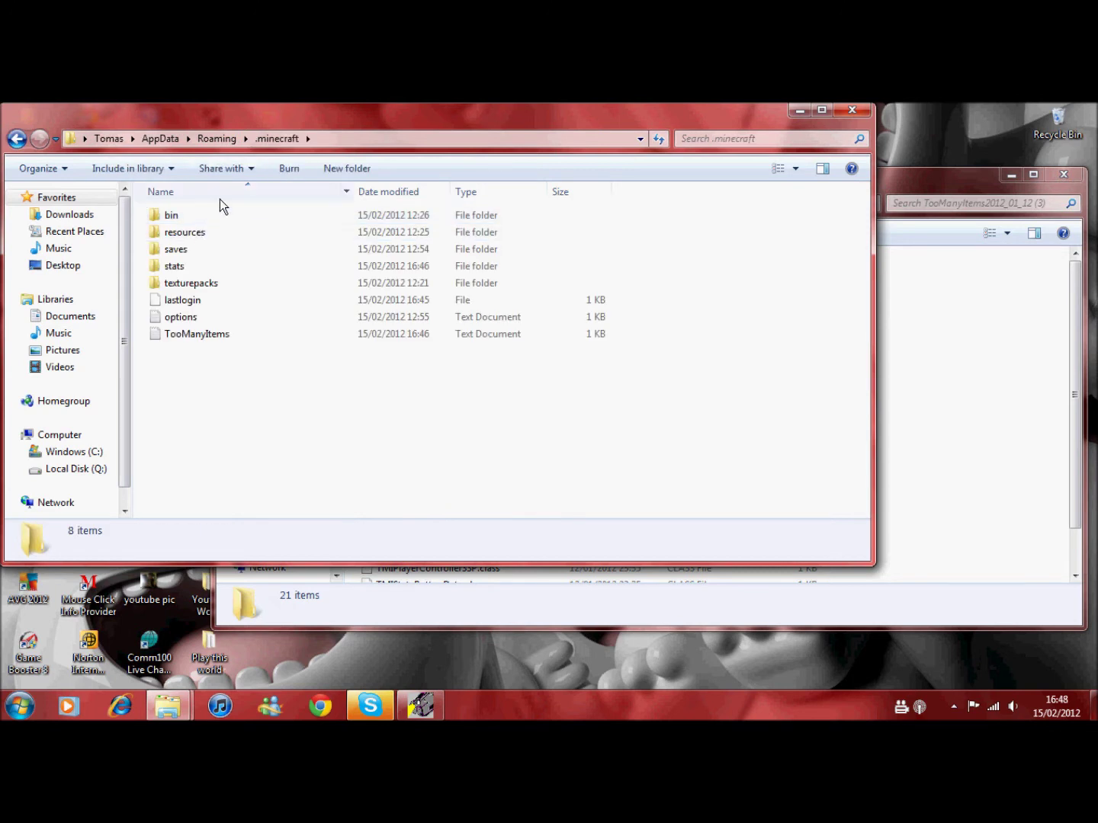
double_click(210, 215)
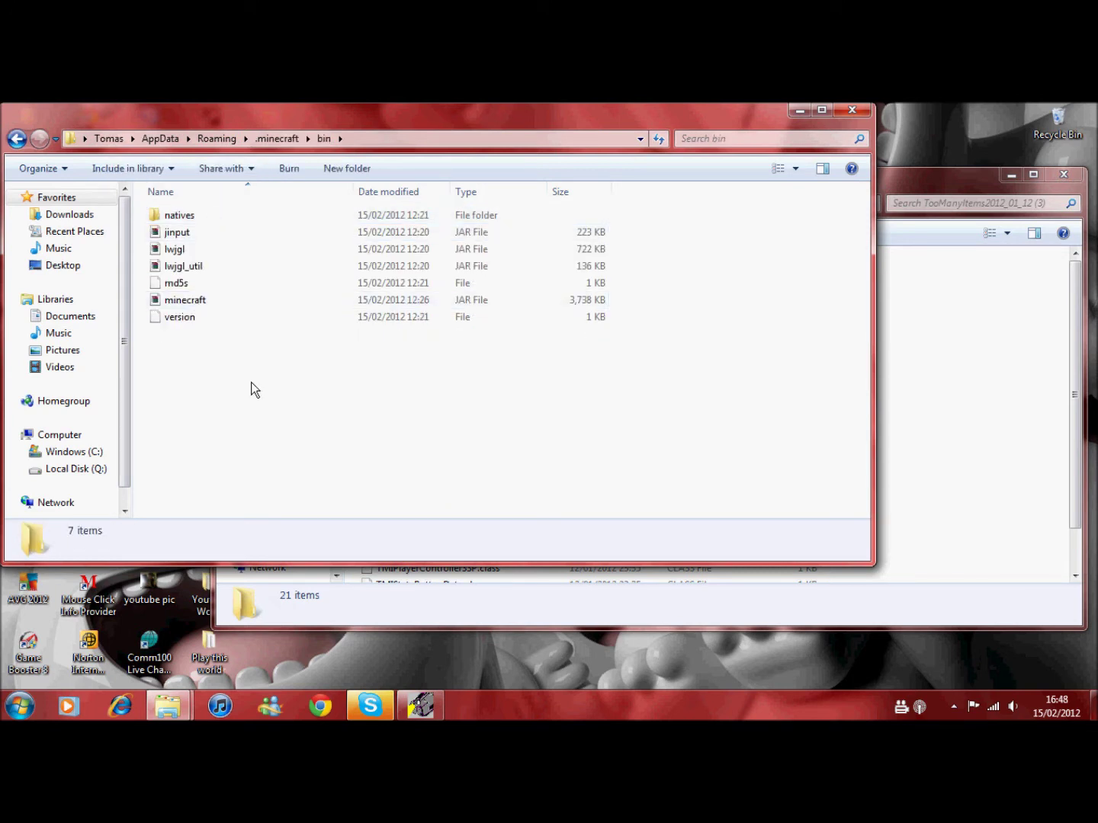
double_click(203, 300)
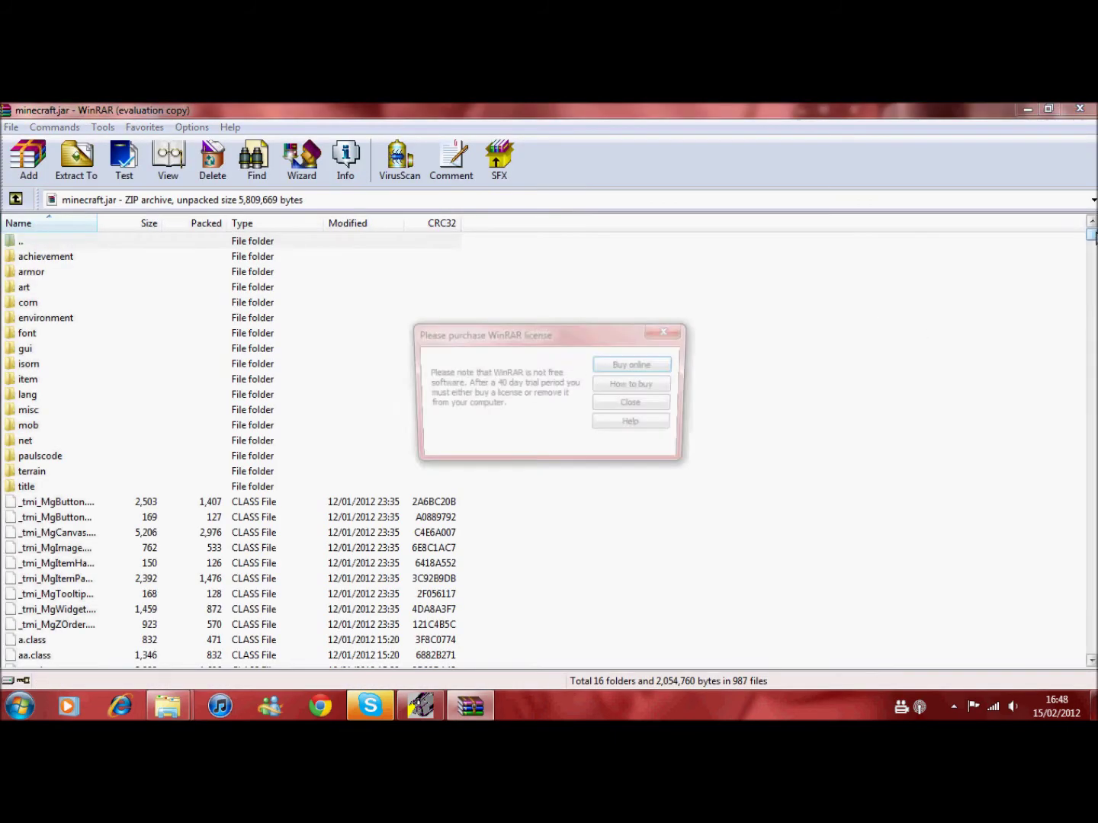
Step: Dismiss WinRAR's licence reminder and arrange the WinRAR and TooManyItems folder windows side by side
click(674, 333)
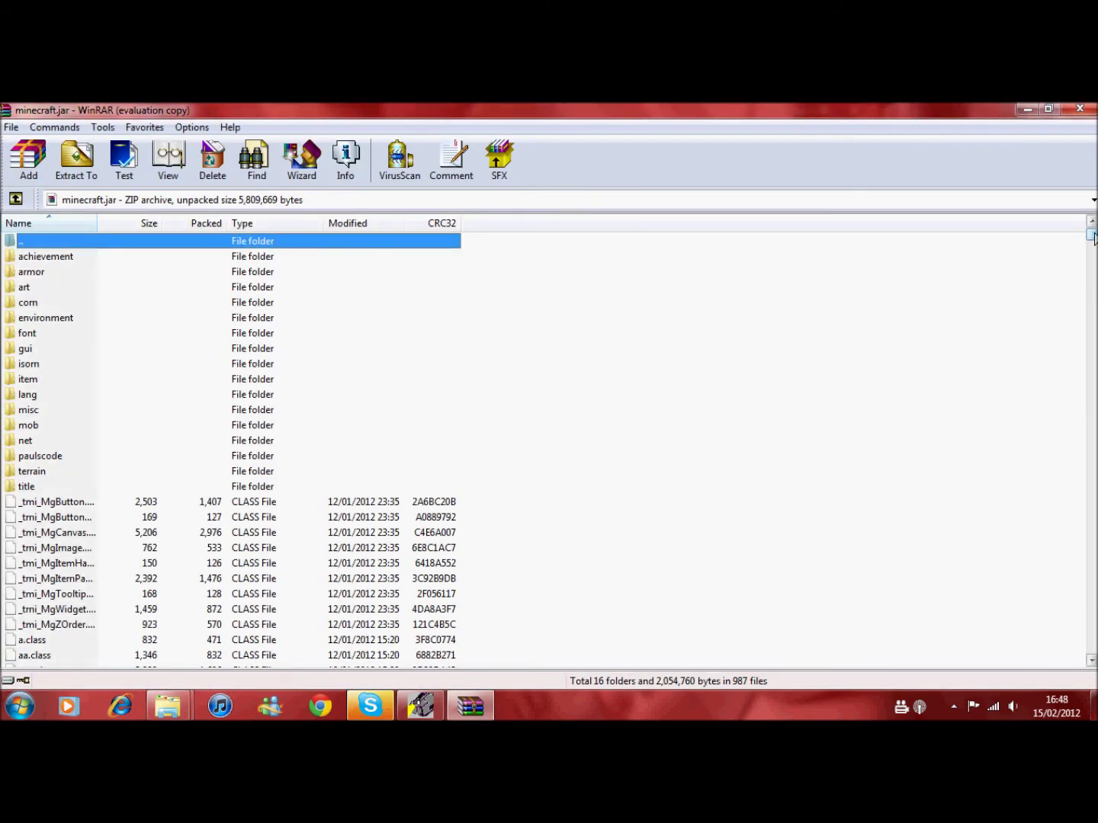
mouse_move(1093, 238)
mouse_down()
mouse_move(1094, 580)
mouse_move(1094, 216)
mouse_up()
click(1048, 109)
click(677, 122)
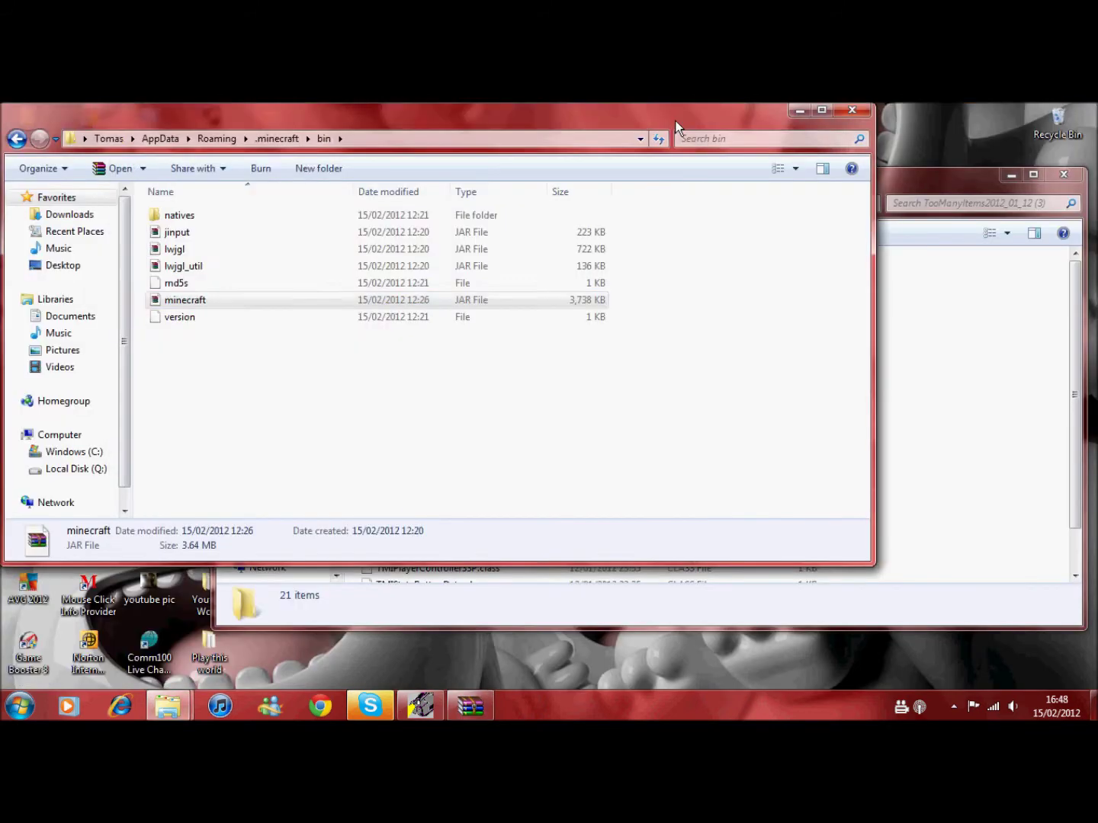
click(905, 231)
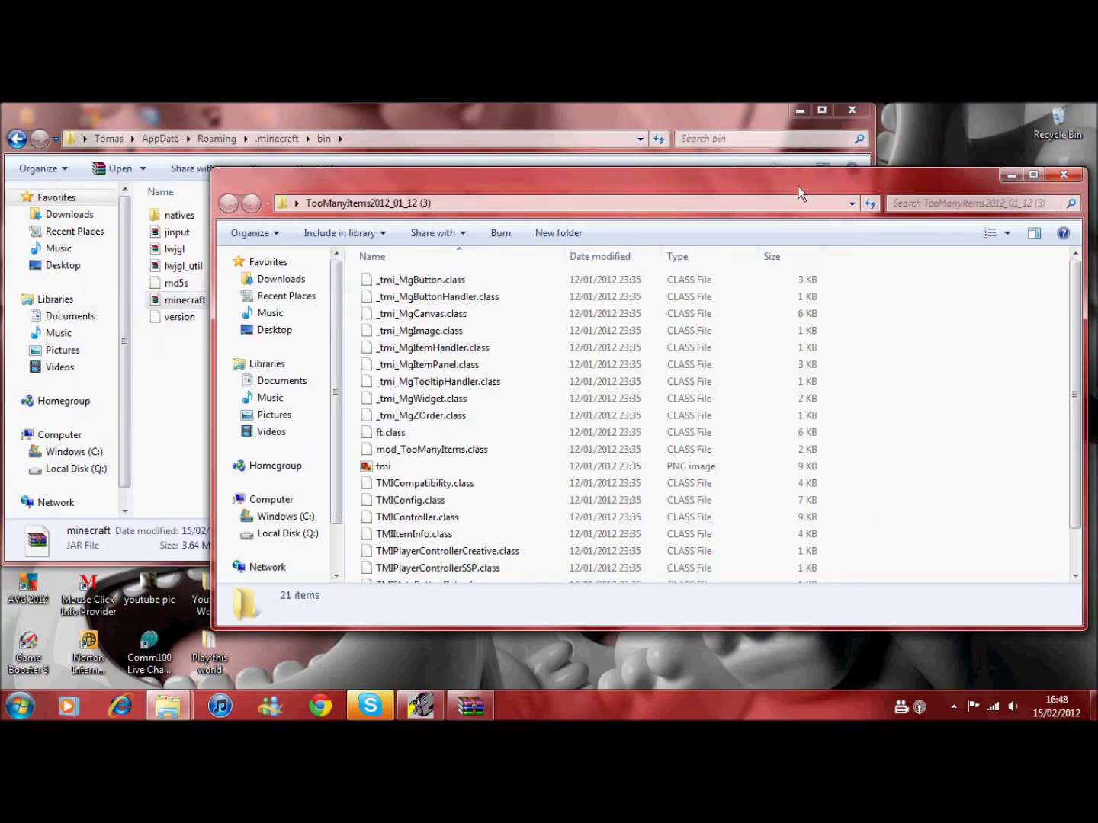
drag(800, 188, 783, 176)
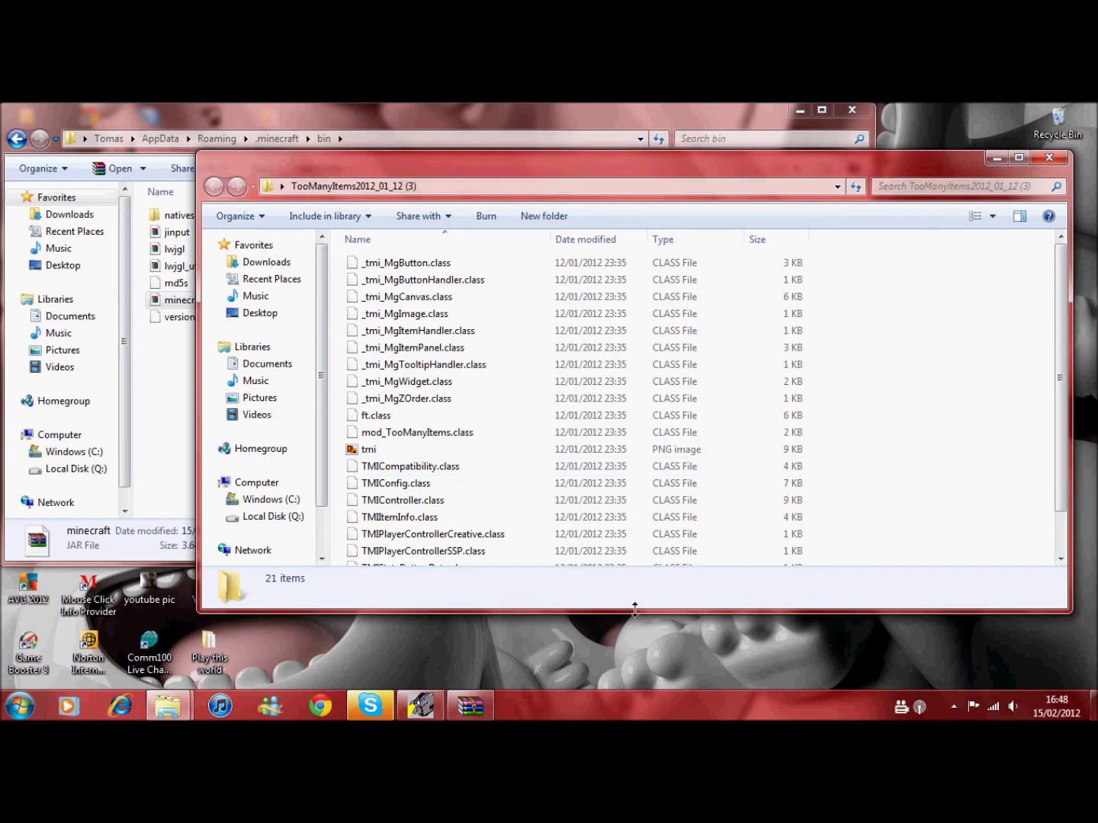
drag(634, 608, 628, 686)
Step: Drag all 21 TooManyItems files into minecraft.jar, then close the folder window and WinRAR
drag(667, 600, 781, 573)
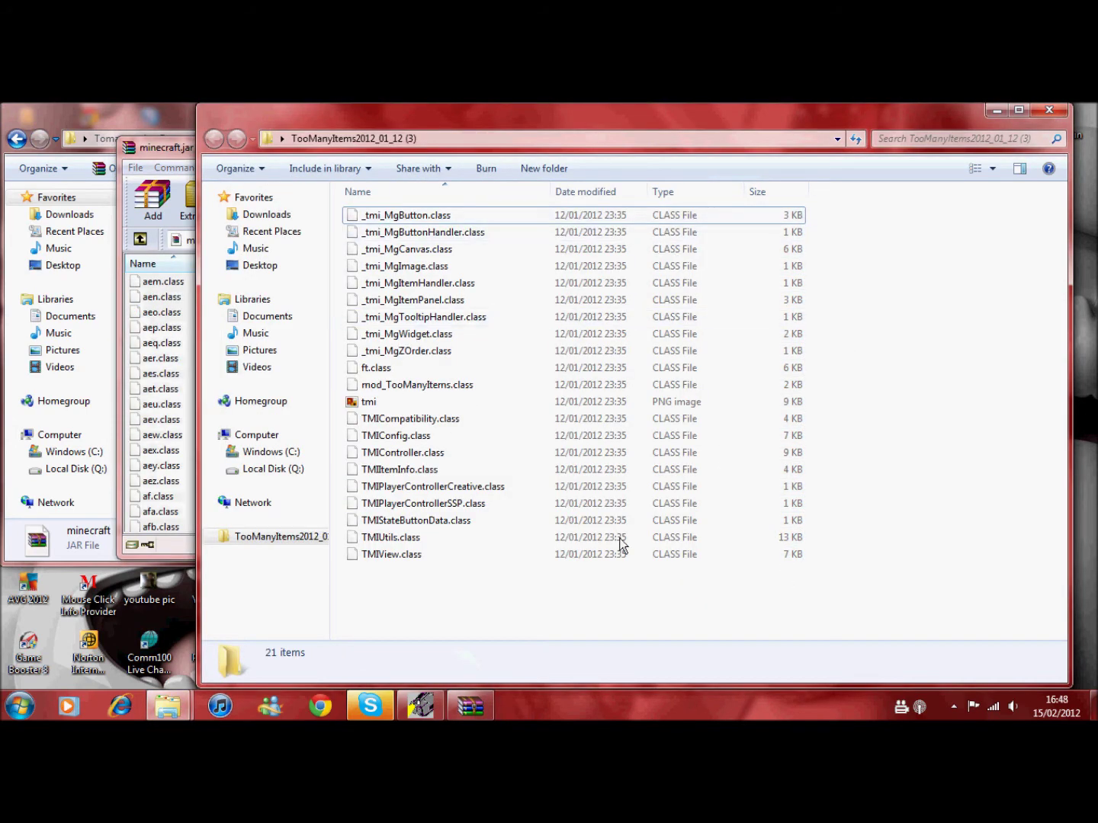
drag(616, 604, 167, 423)
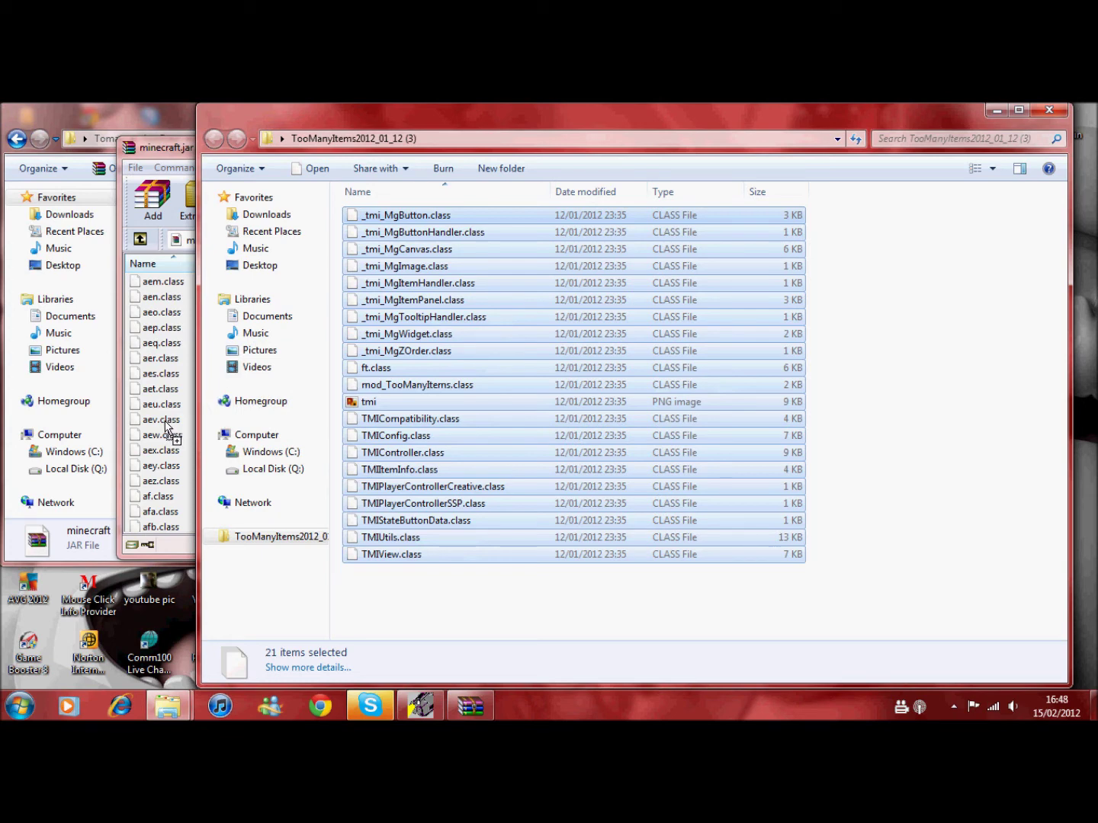
drag(167, 427, 841, 429)
click(1049, 110)
drag(681, 311, 685, 283)
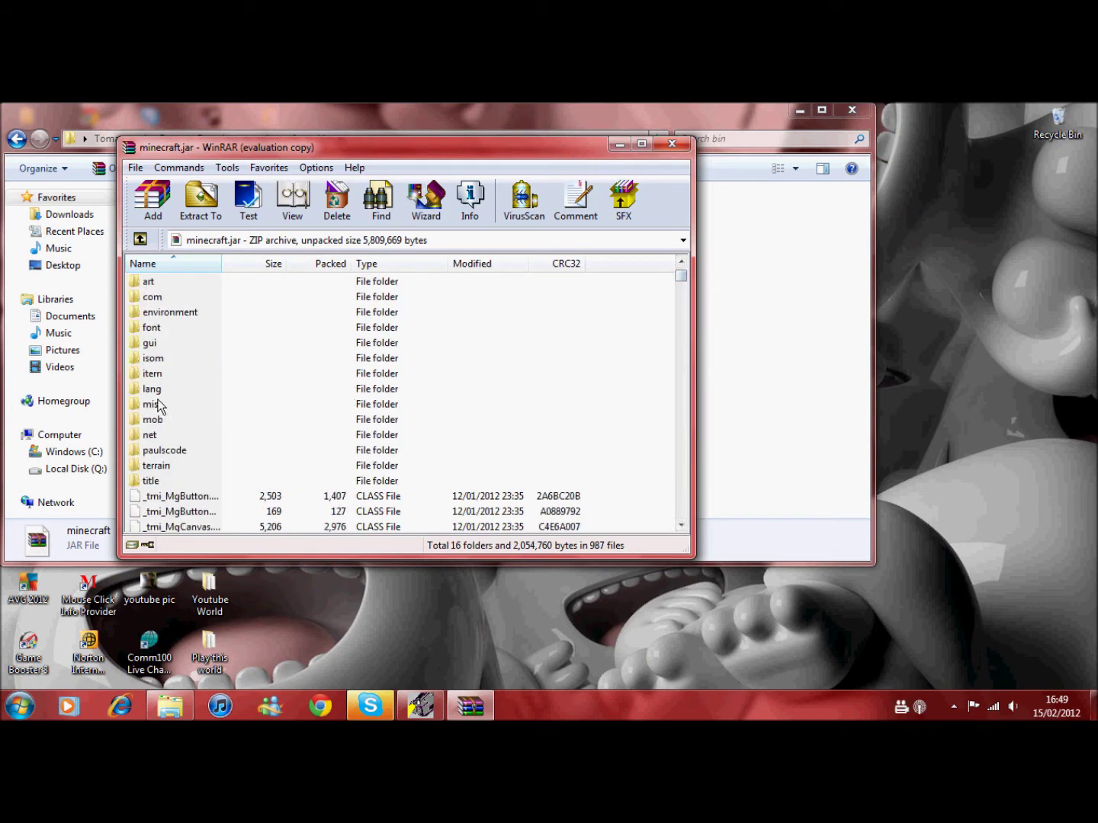
click(670, 144)
Step: Close the bin folder, launch Minecraft from a Start search for 'minecra', allow it, and log in
click(851, 110)
click(19, 705)
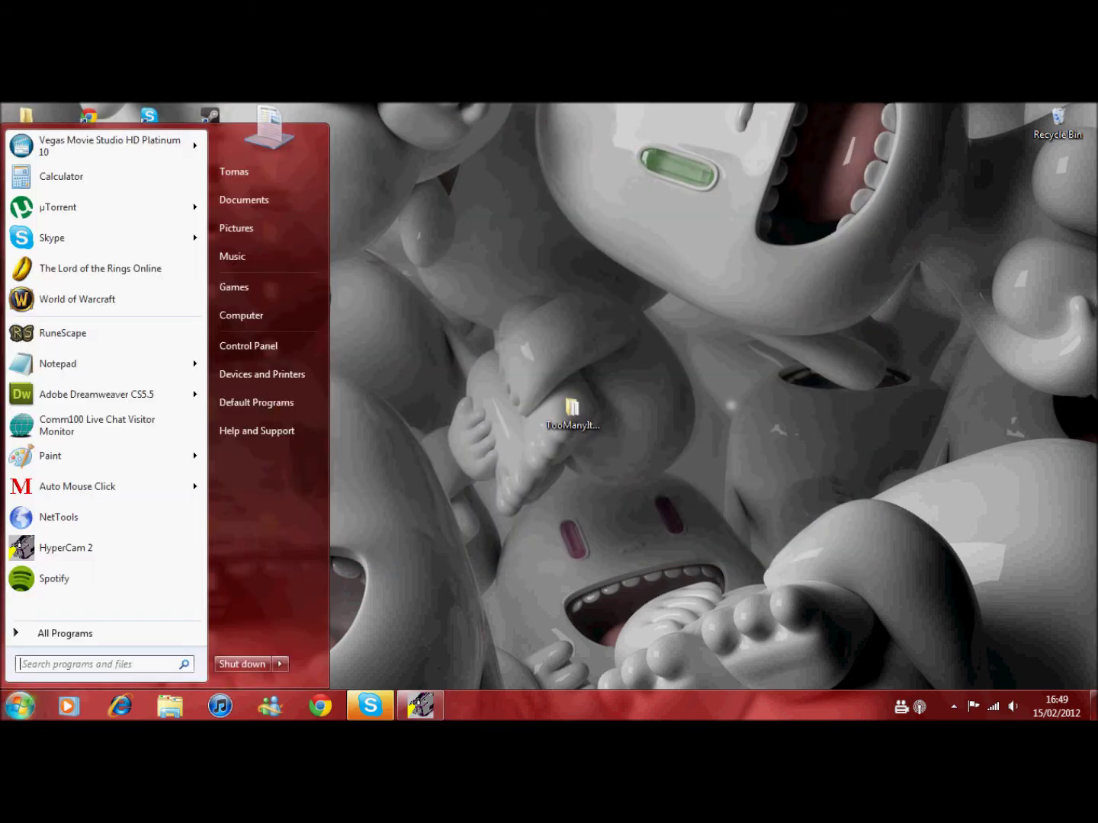
text(minecra)
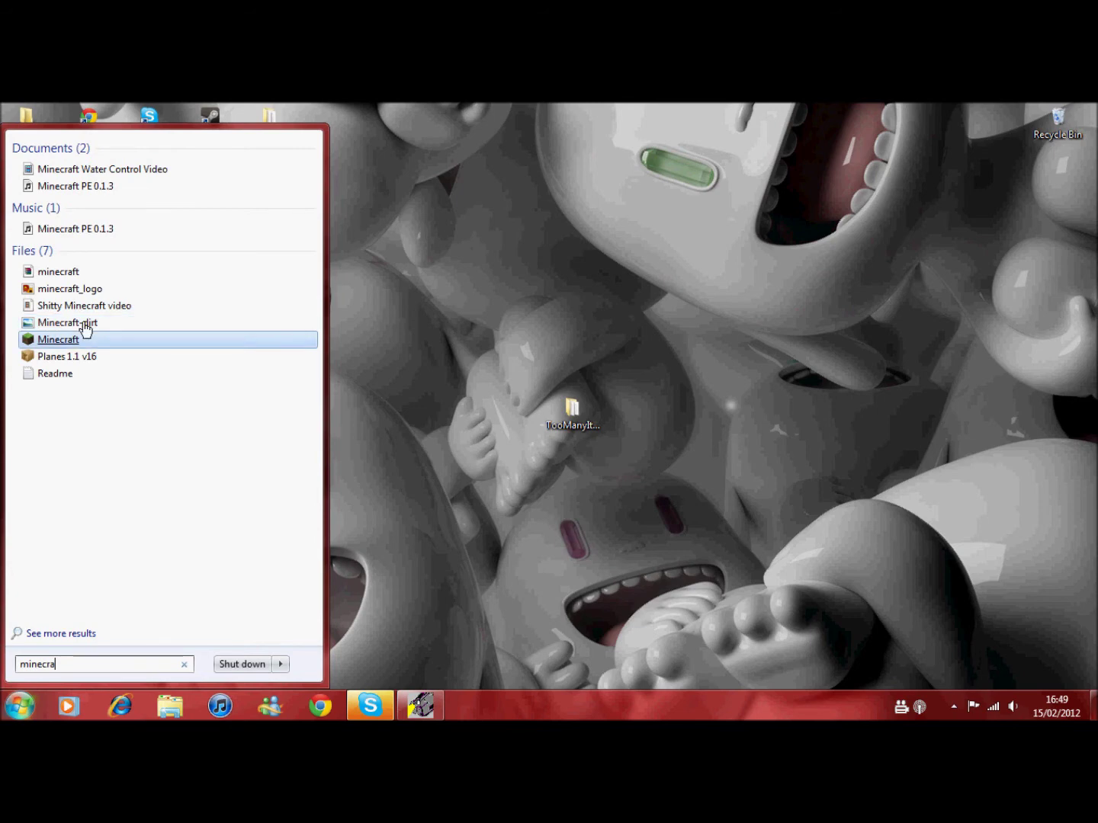
click(61, 340)
click(594, 420)
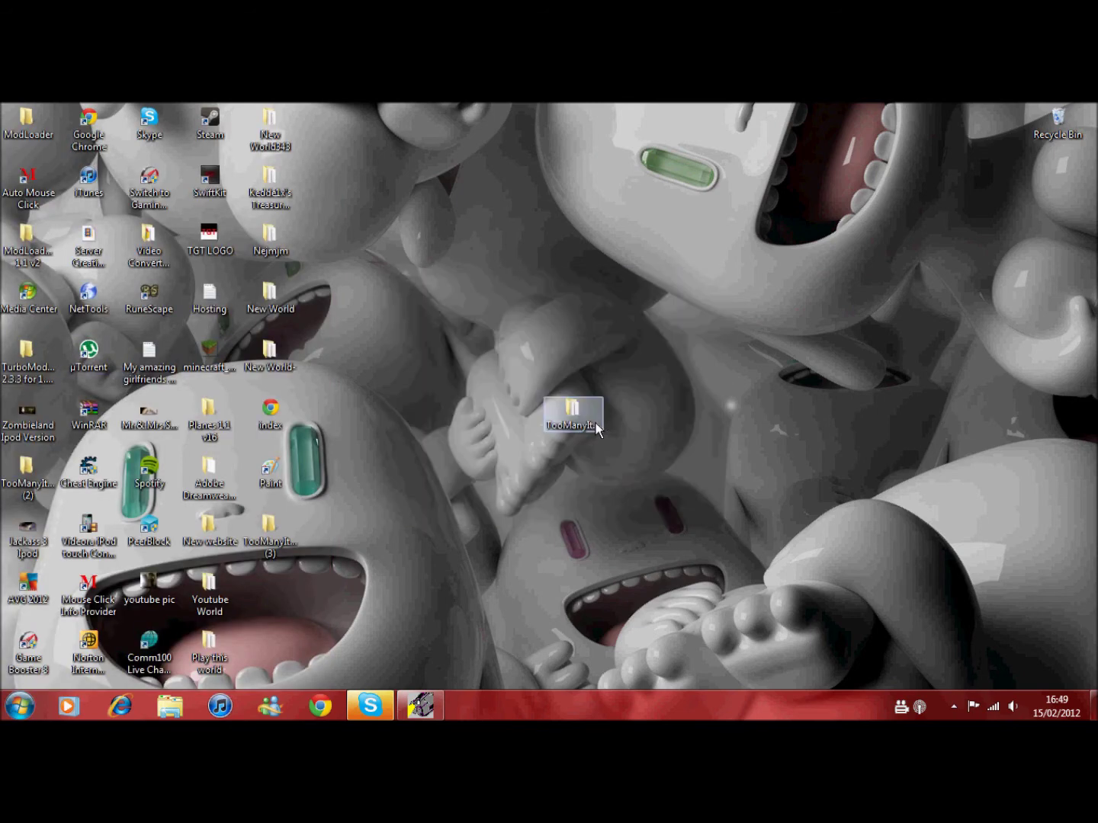
click(854, 559)
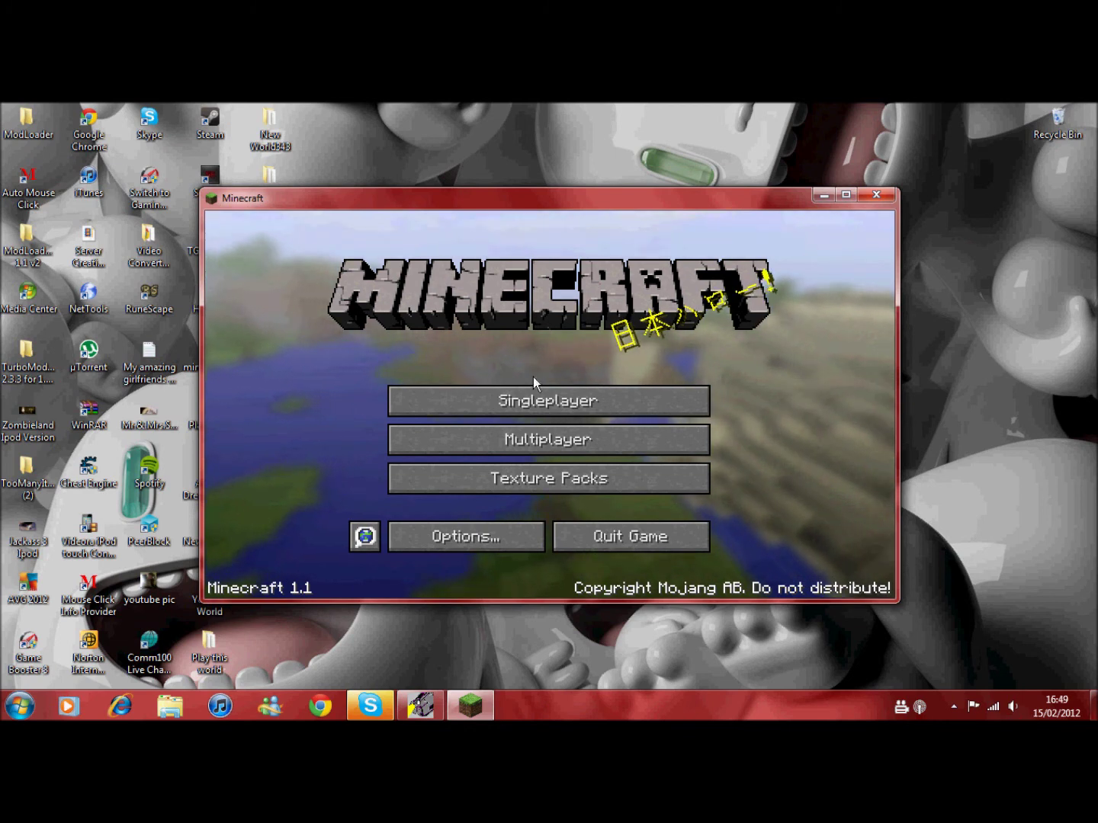
Step: Load the Server Build singleplayer world and open the inventory with the TooManyItems overlay showing
click(555, 389)
double_click(557, 390)
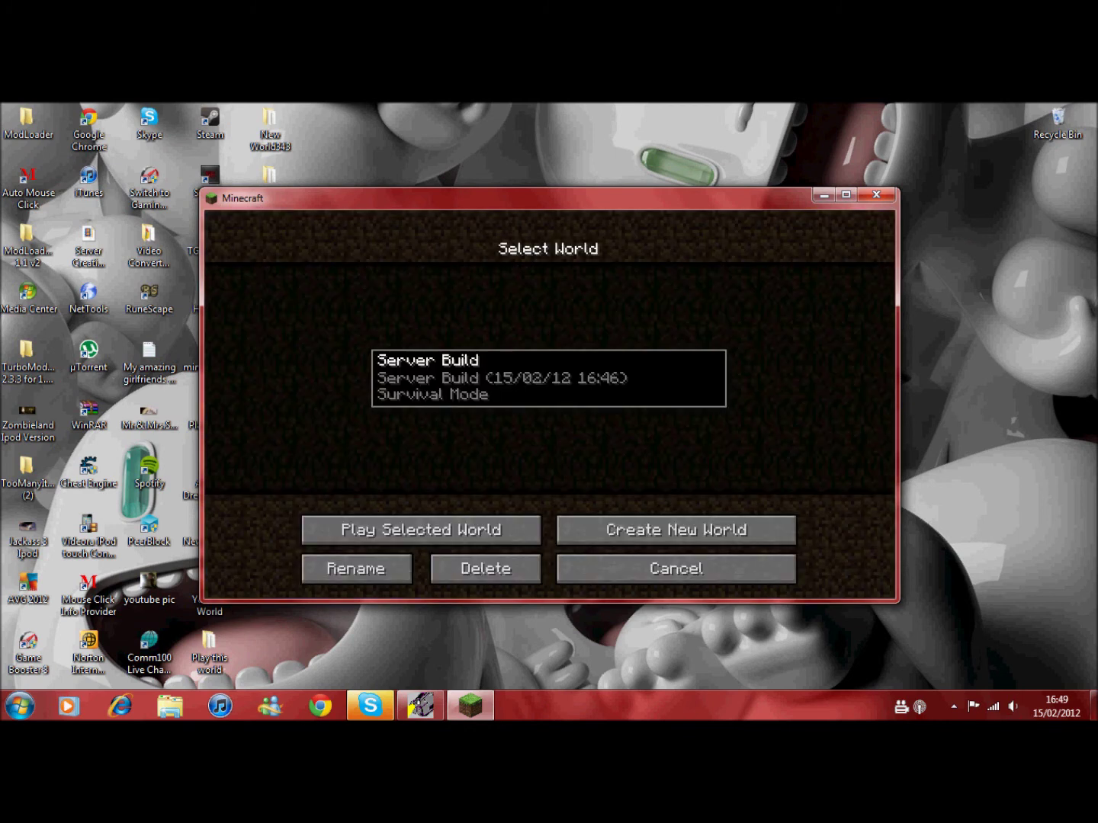
key(e)
key(o)
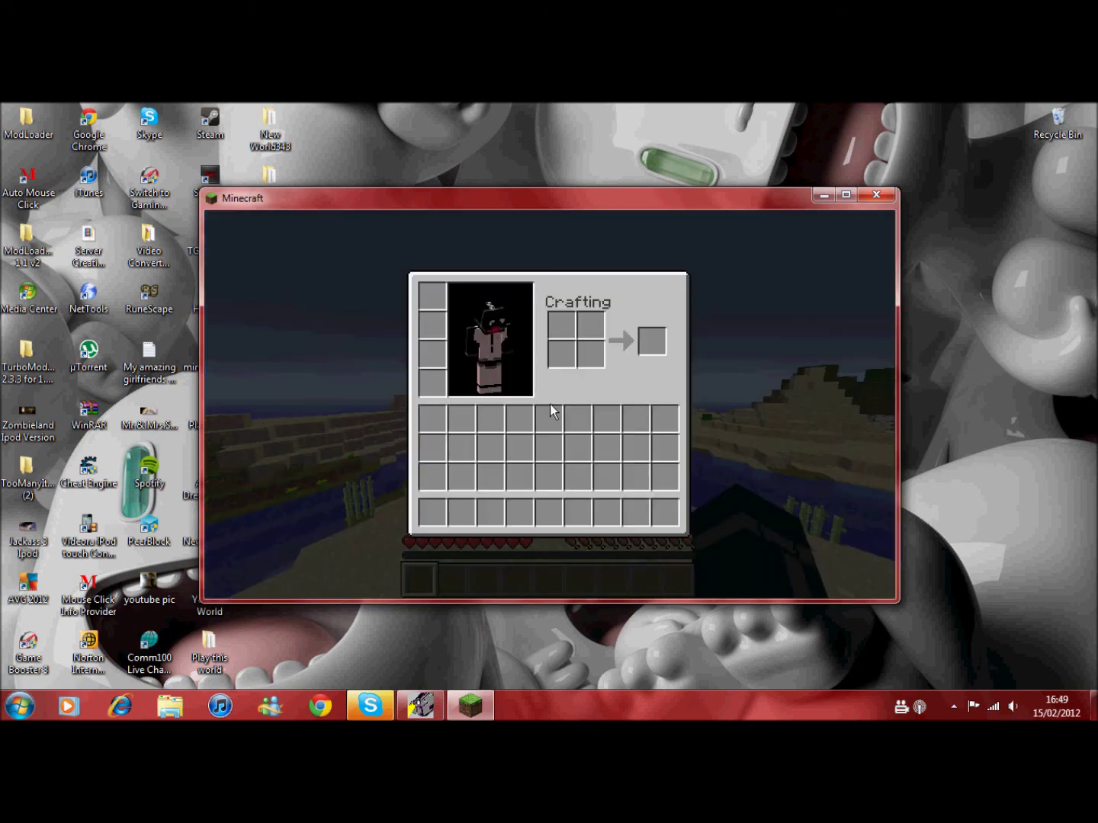
key(o)
Step: Take a stack of Wooden Planks from the item panel, place four blocks, and reopen the inventory
click(845, 255)
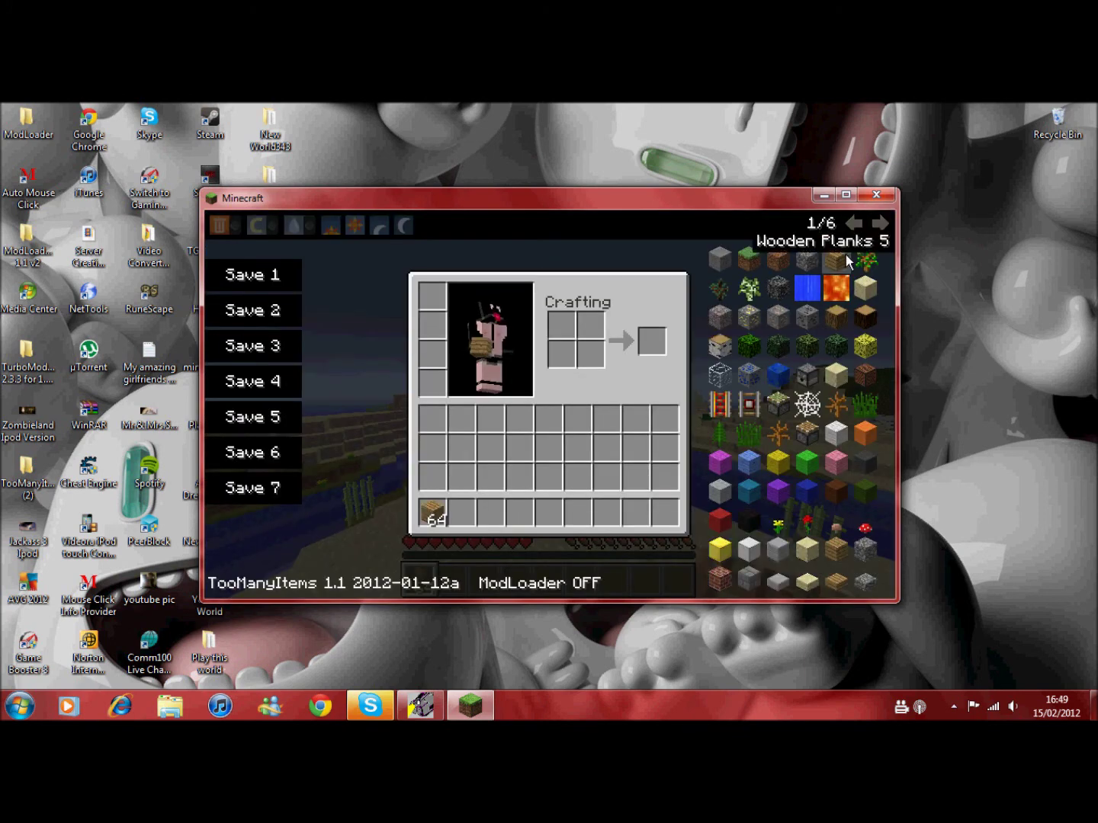
key(e)
right_click(549, 404)
right_click(549, 404)
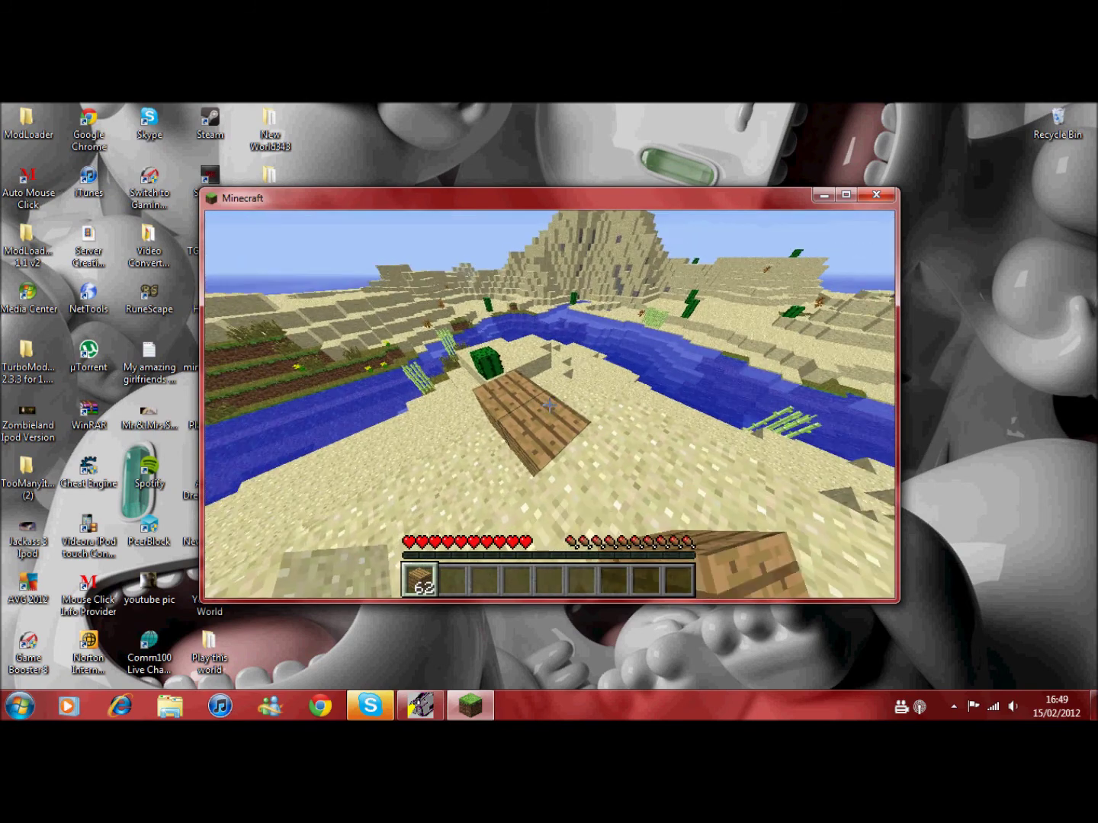
right_click(549, 404)
right_click(549, 404)
key(e)
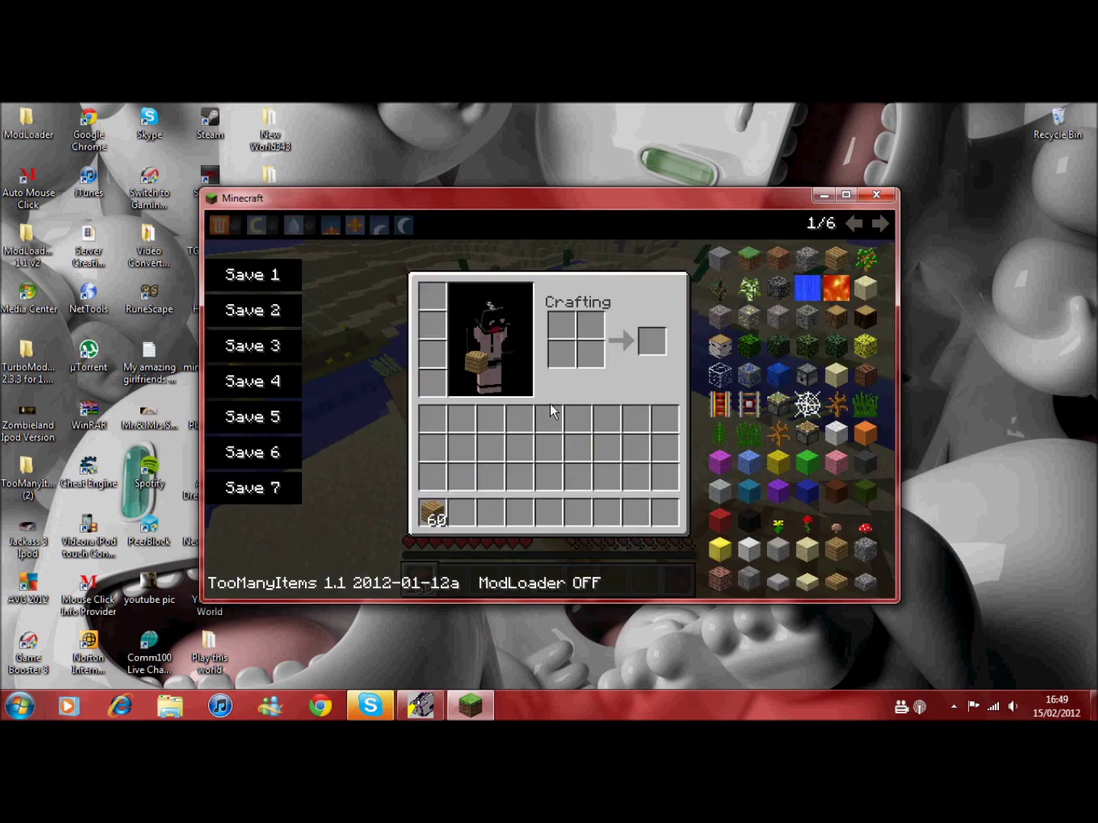